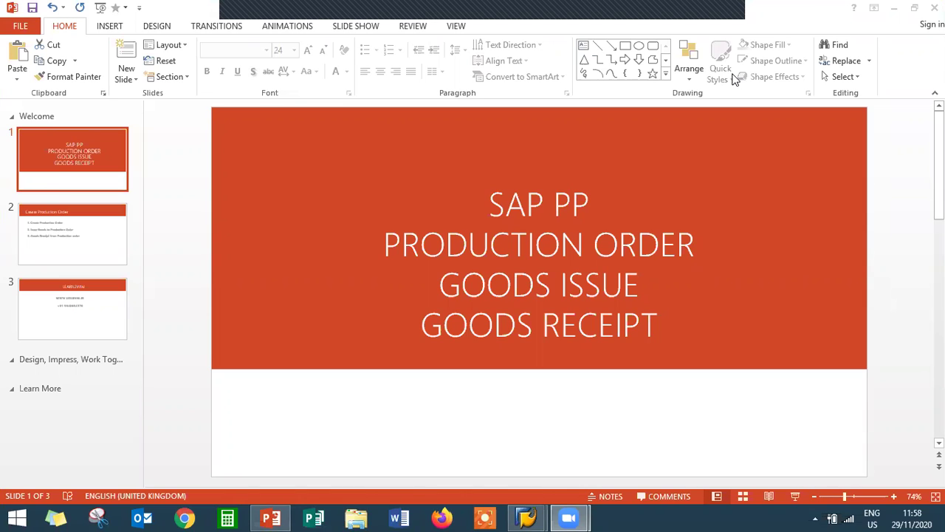
# Show the Create Production Order agenda slide (slide 2) in the PowerPoint presentation.
pyautogui.click(63, 233)
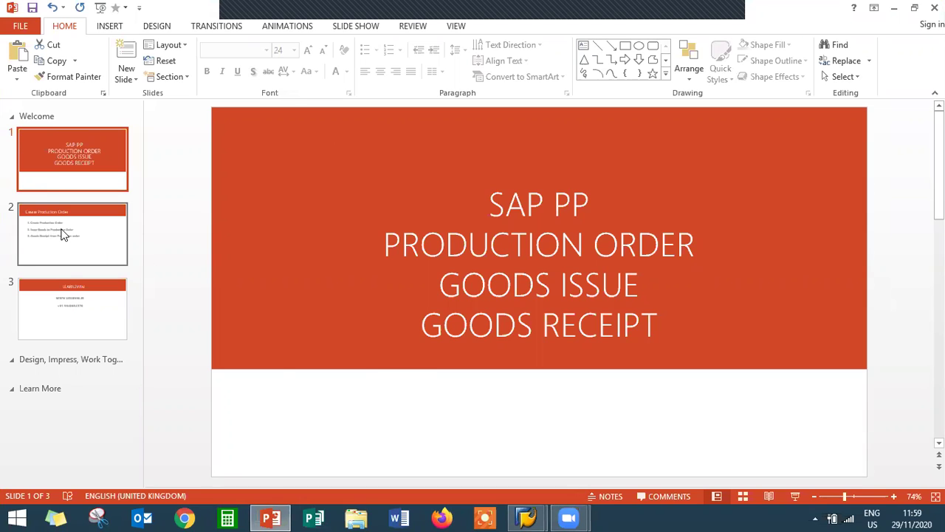
pyautogui.click(63, 234)
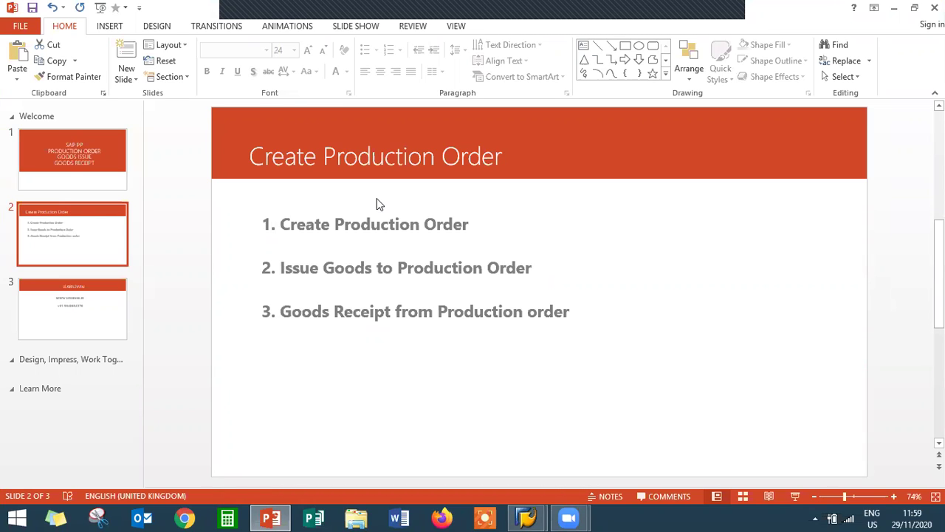
pyautogui.click(362, 225)
pyautogui.doubleClick(364, 225)
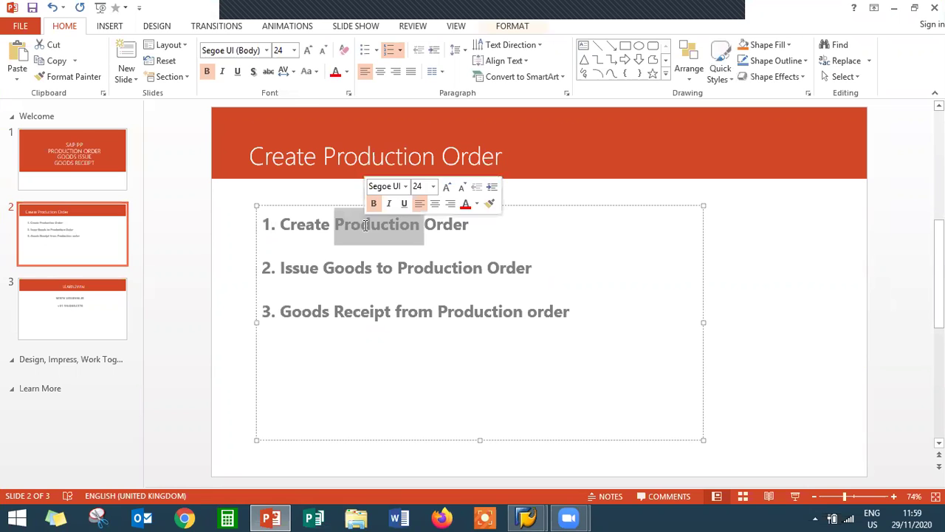
pyautogui.click(229, 255)
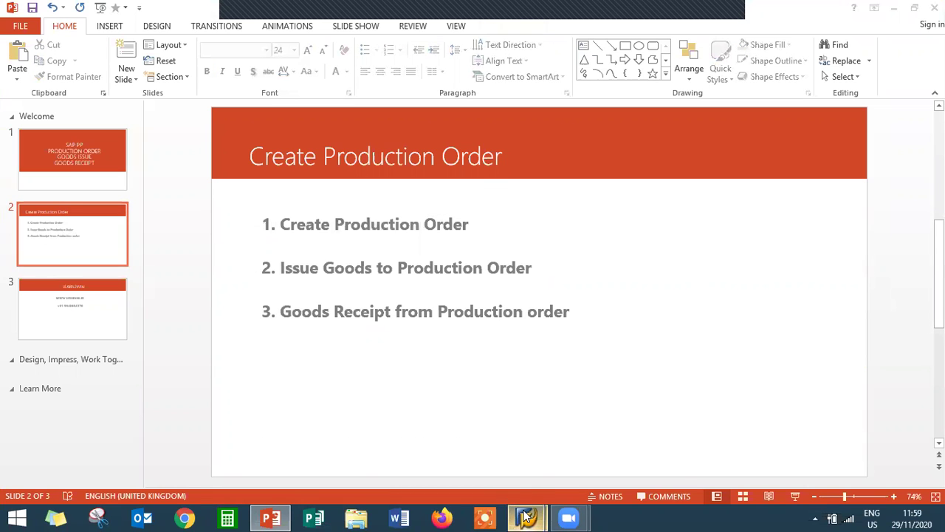
# Bring SAP Easy Access to the front and enter transaction co01 in the command field.
pyautogui.moveTo(526, 517)
pyautogui.click(622, 454)
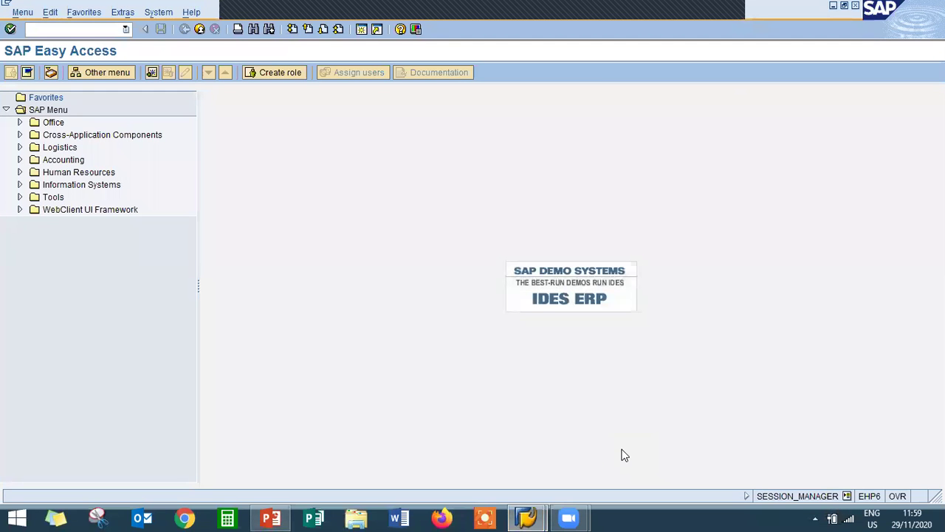
pyautogui.click(100, 30)
pyautogui.write('co01')
# Start an order for material 4067 in plant 1000 with order type PP01.
pyautogui.press('Return')
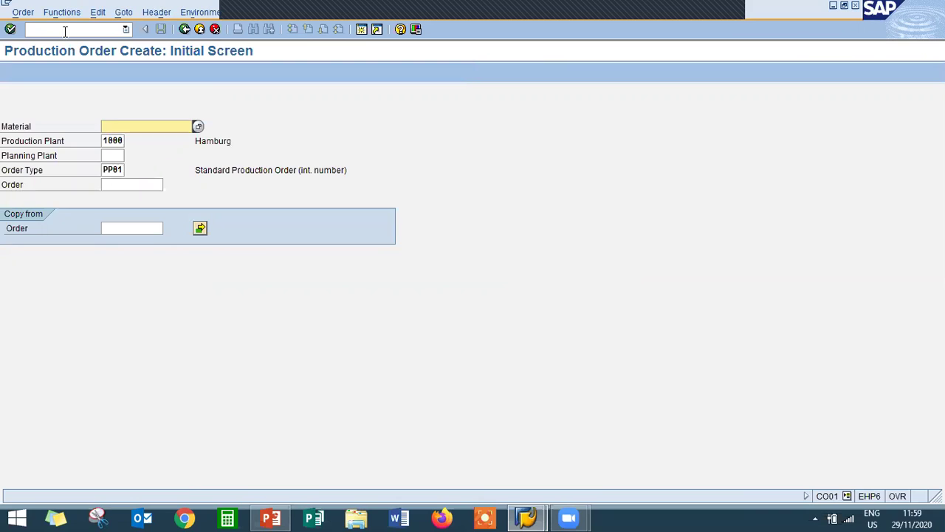
pyautogui.write('4067')
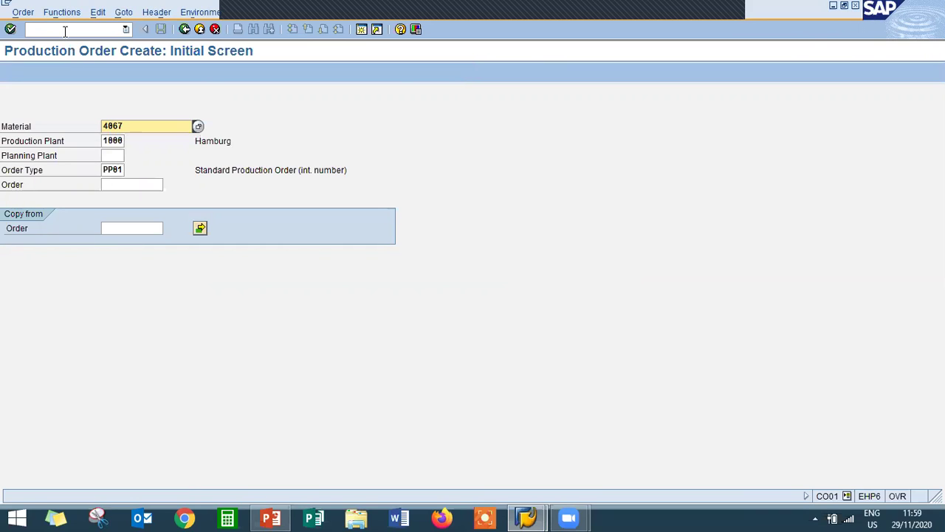
pyautogui.click(120, 140)
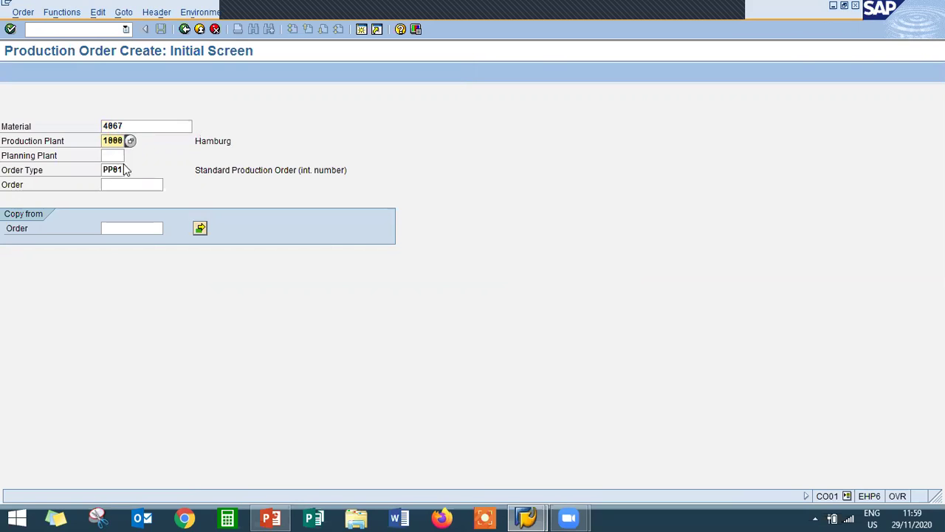
pyautogui.click(124, 169)
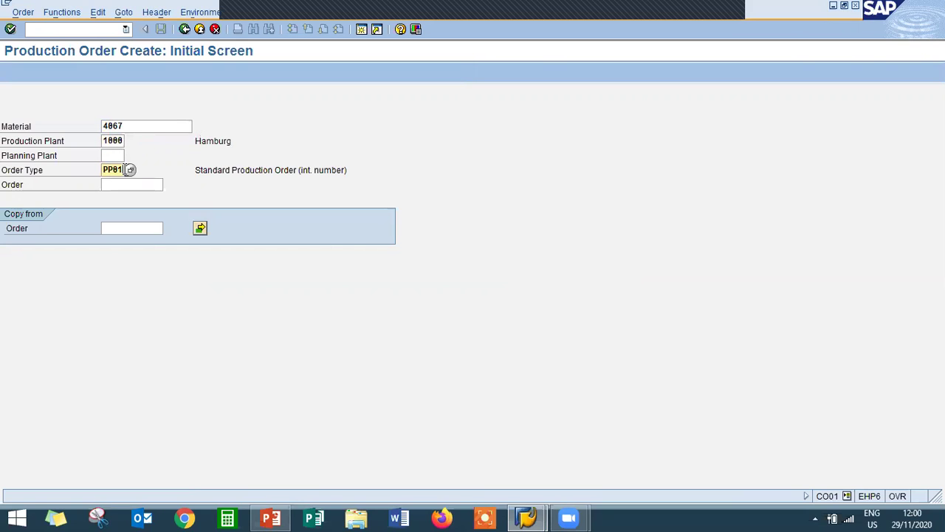
pyautogui.press('Return')
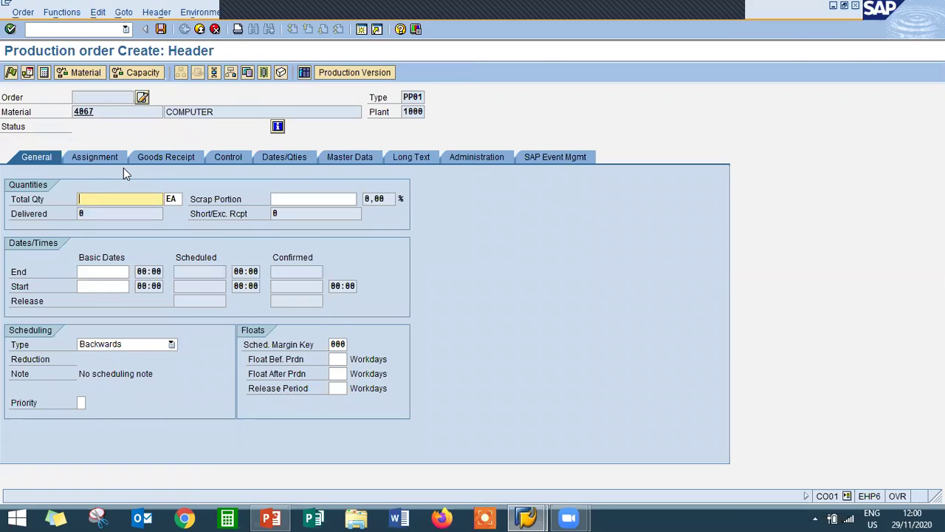
# Set total quantity 100 and end date 29.11.2020, then schedule the order.
pyautogui.write('100')
pyautogui.press('Return')
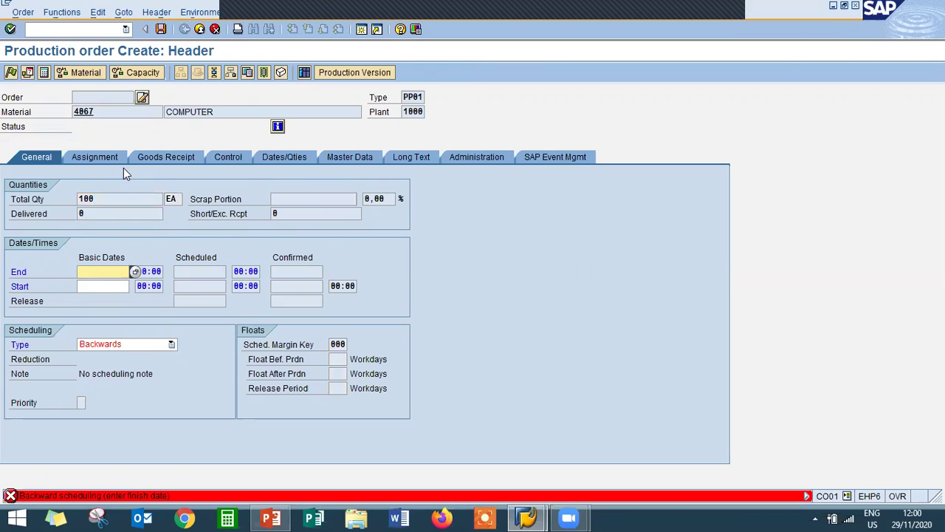
pyautogui.click(135, 272)
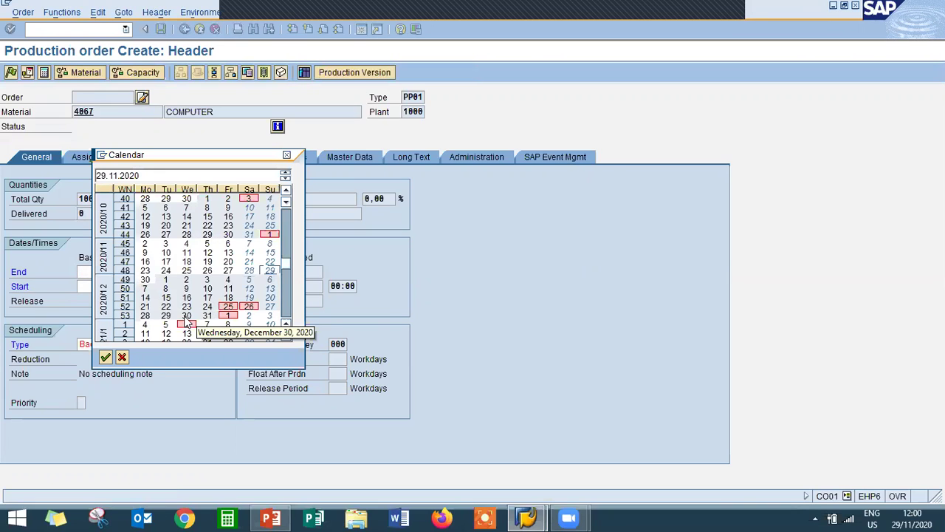
pyautogui.doubleClick(272, 275)
pyautogui.press('Return')
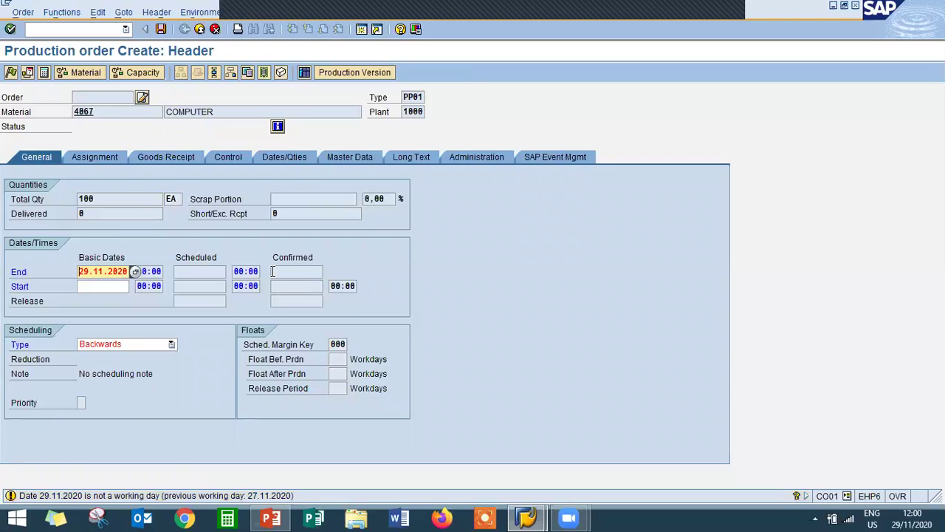
pyautogui.press('Return')
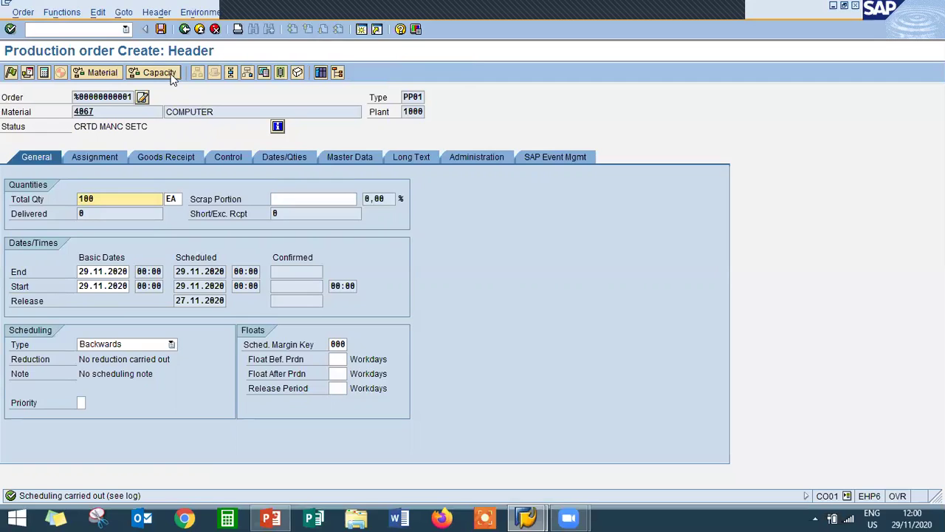
# Set the order's goods-receipt storage location to 0001.
pyautogui.click(166, 157)
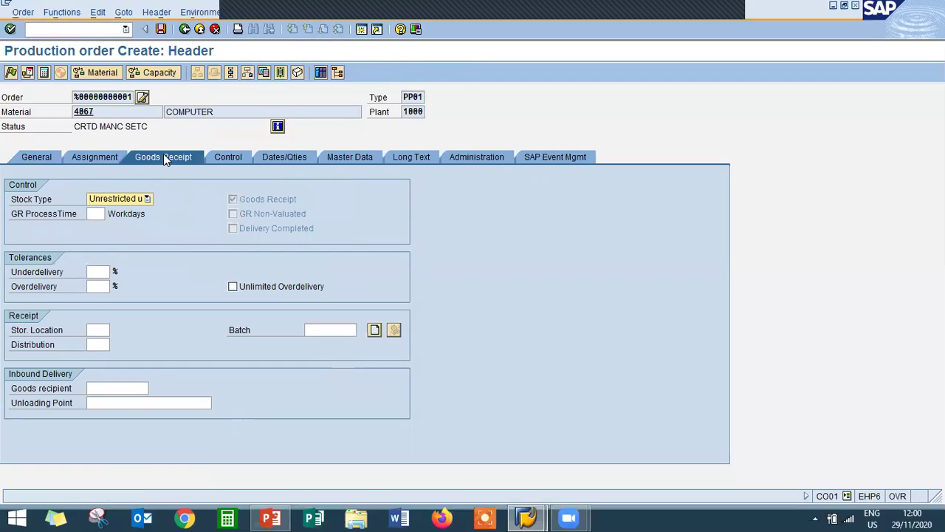
pyautogui.click(100, 329)
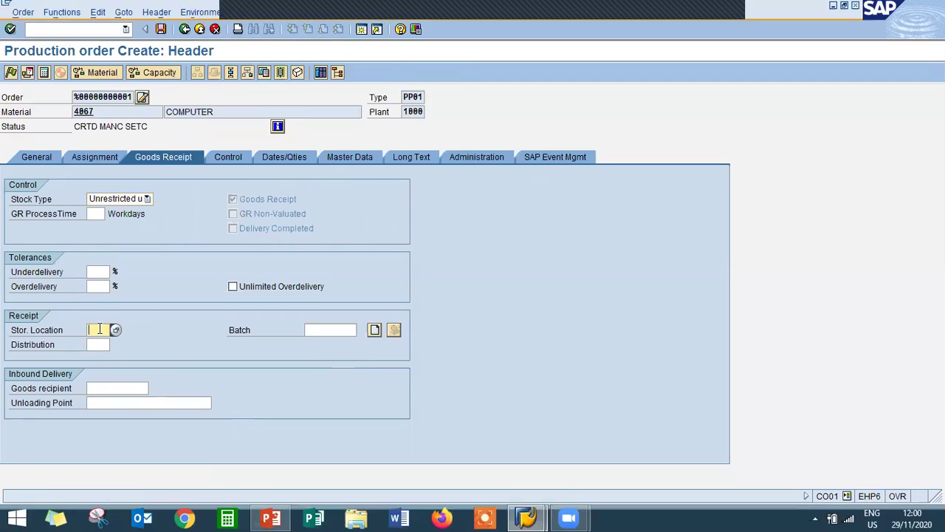
pyautogui.write('0001')
pyautogui.press('Return')
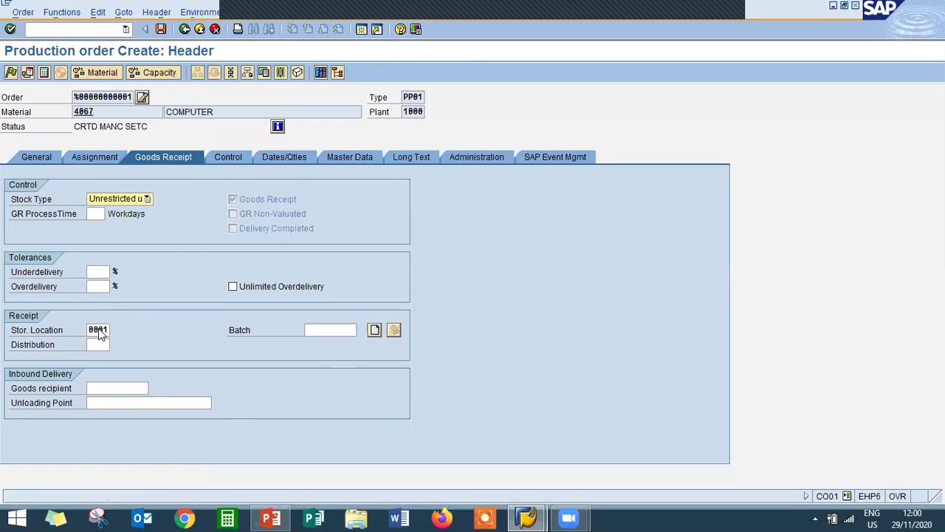
# Release and save the production order despite the cost calculation error.
pyautogui.click(11, 74)
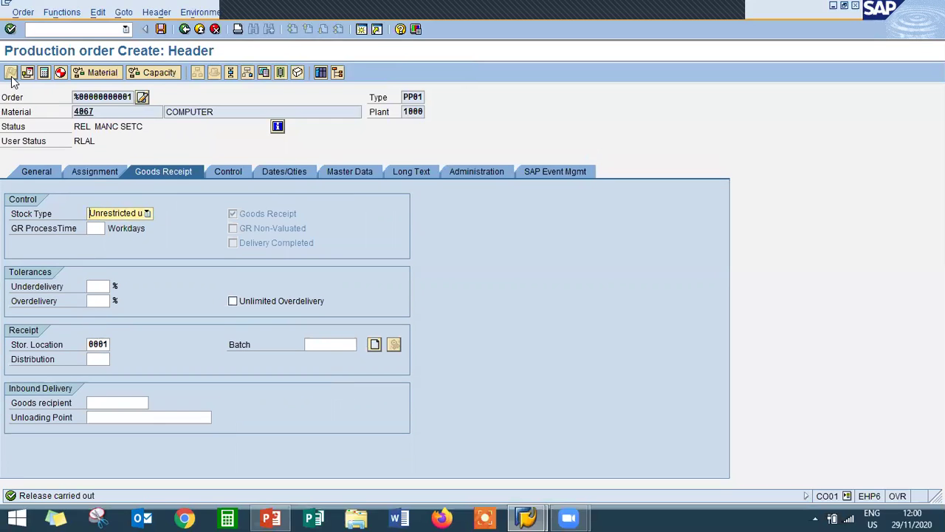
pyautogui.click(160, 29)
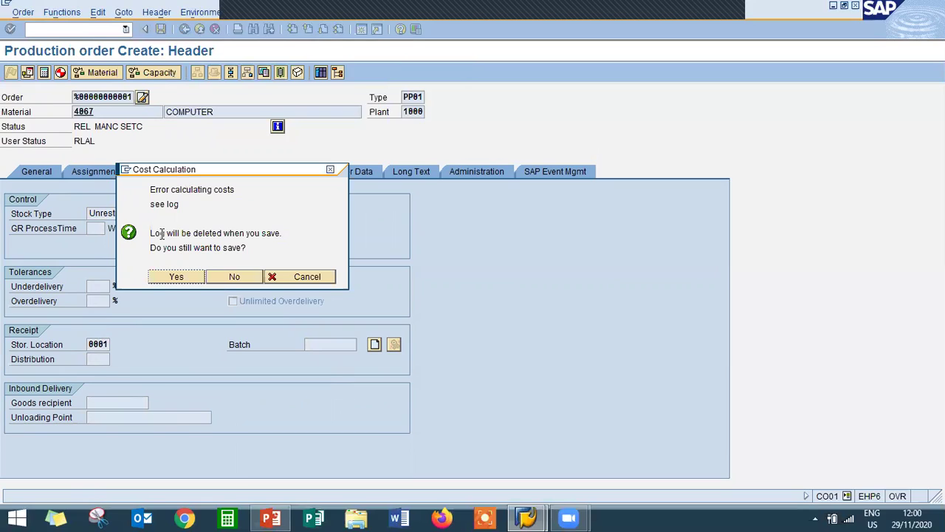
pyautogui.click(175, 277)
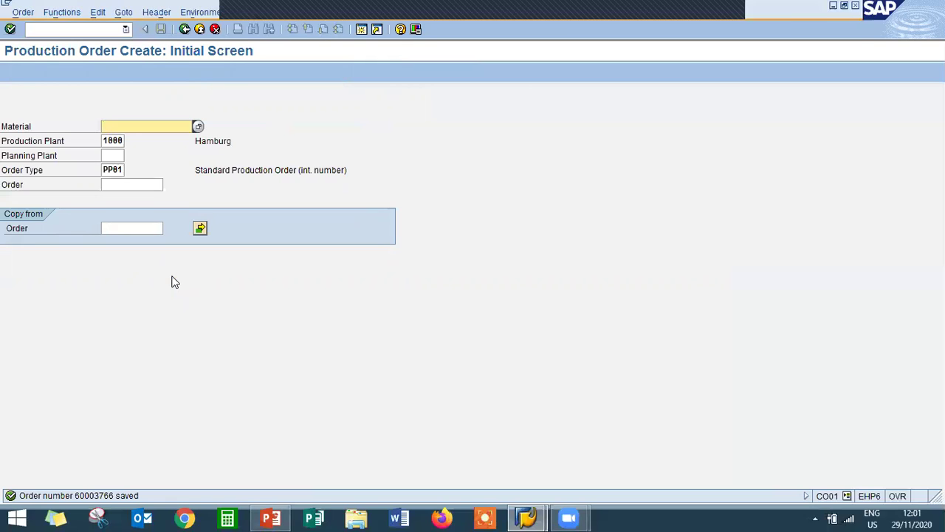
# Leave CO01 and show the MMBE stock overview for material 4067.
pyautogui.click(199, 30)
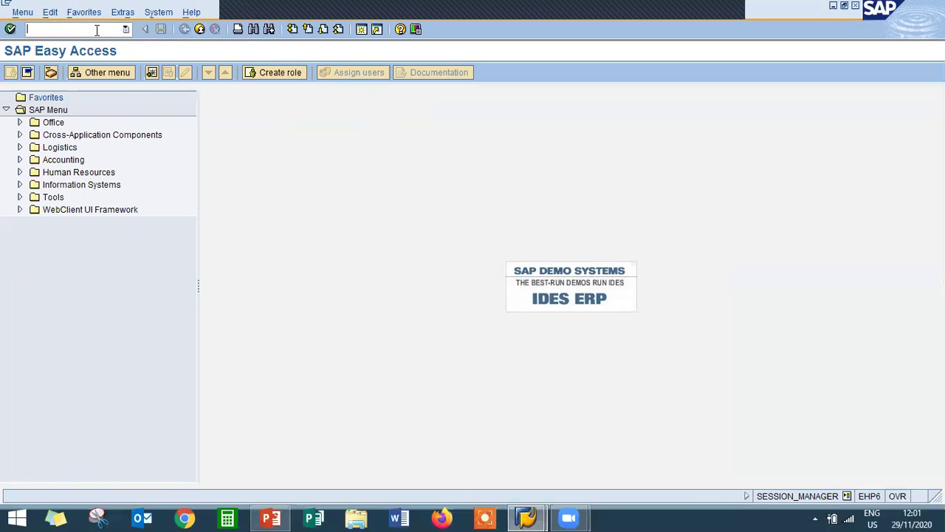
pyautogui.write('MMBE')
pyautogui.press('Return')
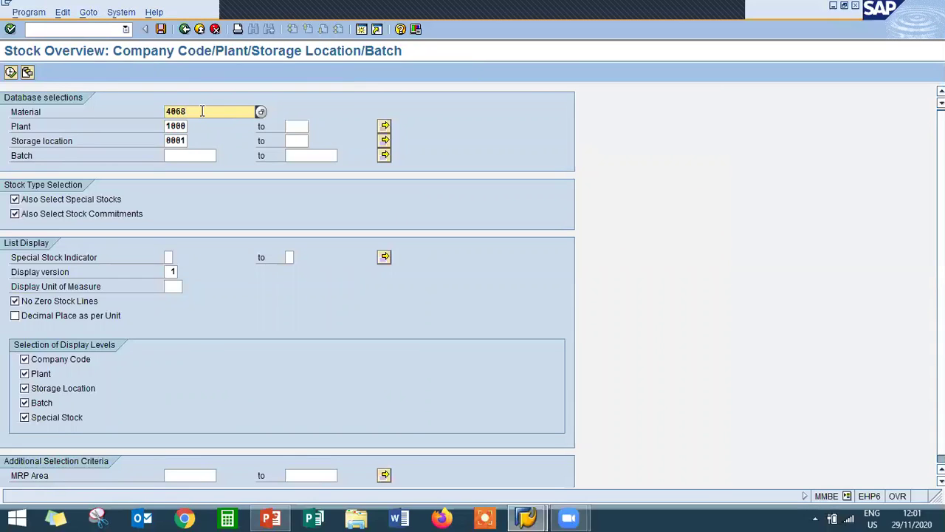
pyautogui.press('BackSpace')
pyautogui.write('7')
pyautogui.click(10, 71)
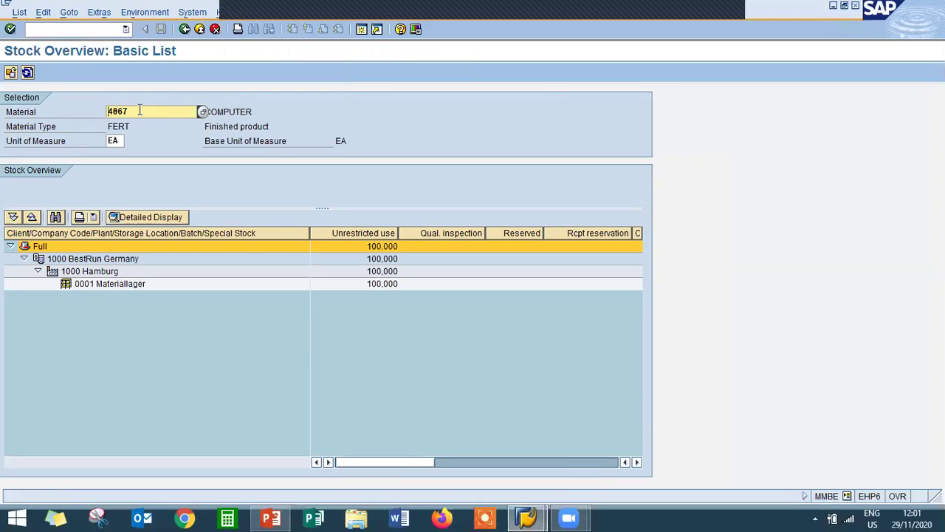
# Switch the stock overview to material 4068, check its 100 reserved units, and exit.
pyautogui.click(139, 111)
pyautogui.press('BackSpace')
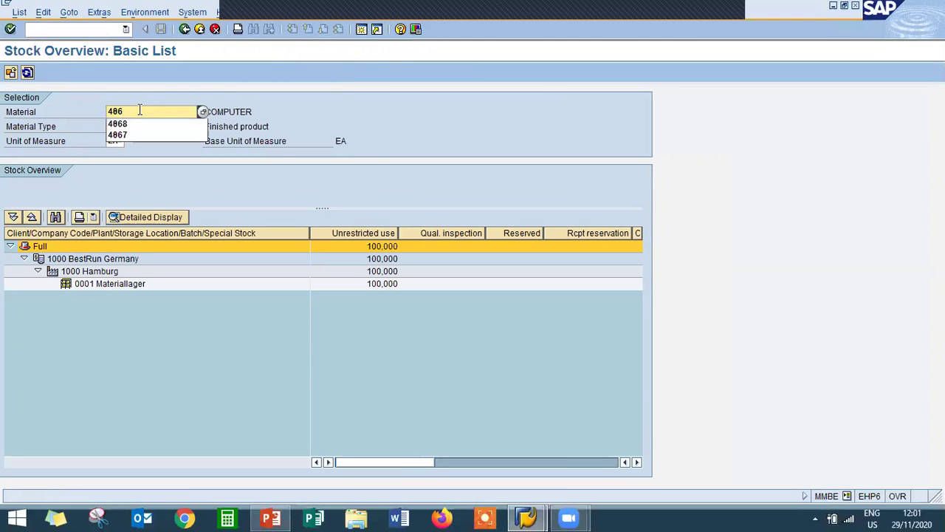
pyautogui.write('8')
pyautogui.click(11, 72)
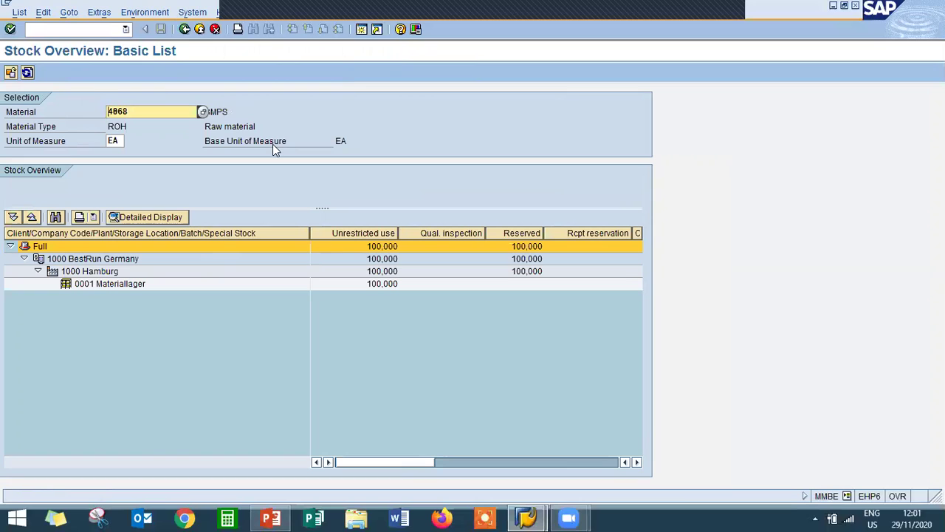
pyautogui.click(201, 32)
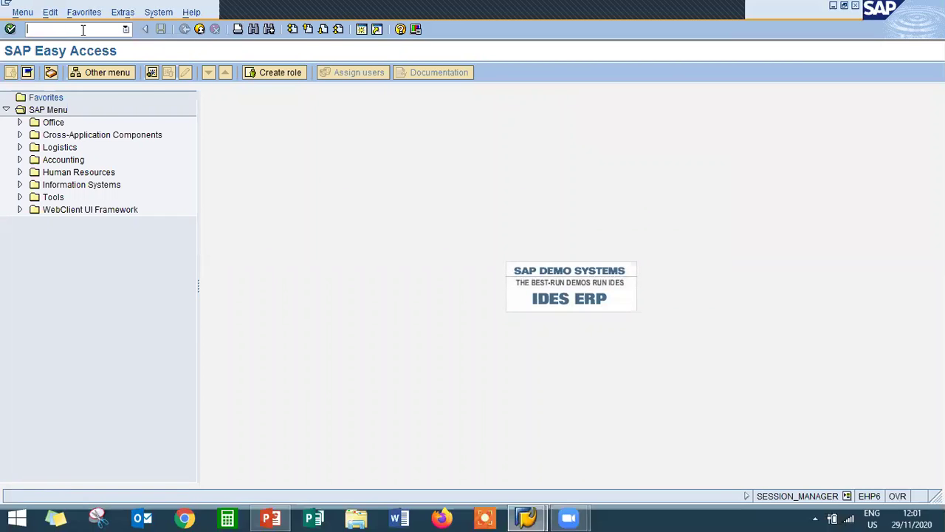
# Open MB1A with movement type 261, plant 1000, storage location 0001 and continue to items.
pyautogui.write('MB1A')
pyautogui.press('Return')
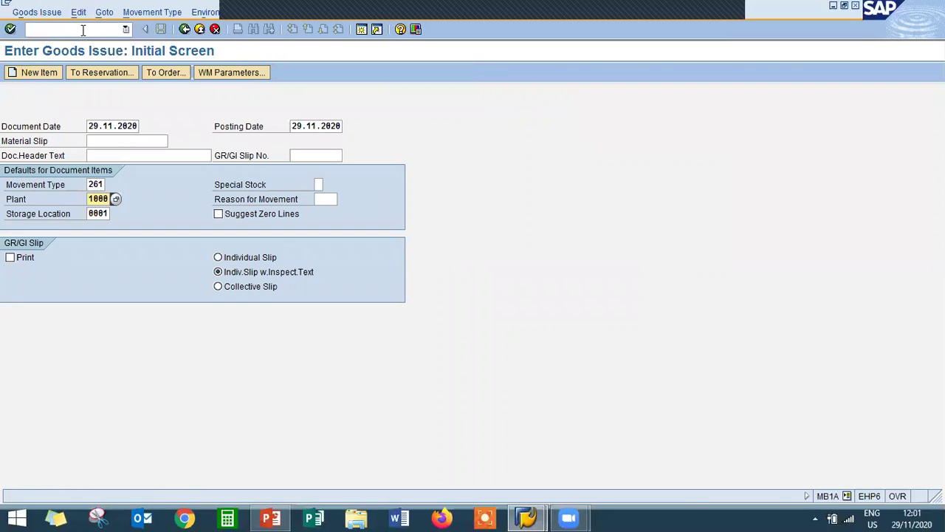
pyautogui.click(89, 184)
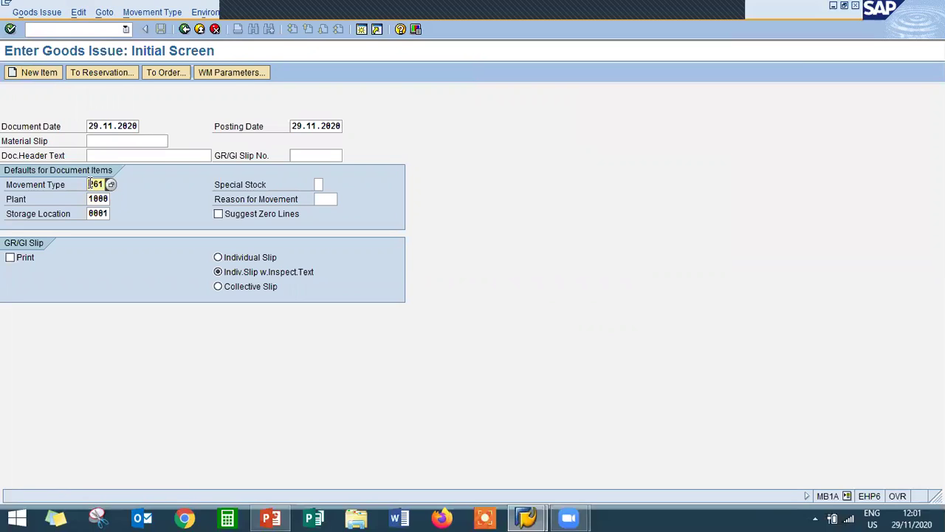
pyautogui.click(94, 197)
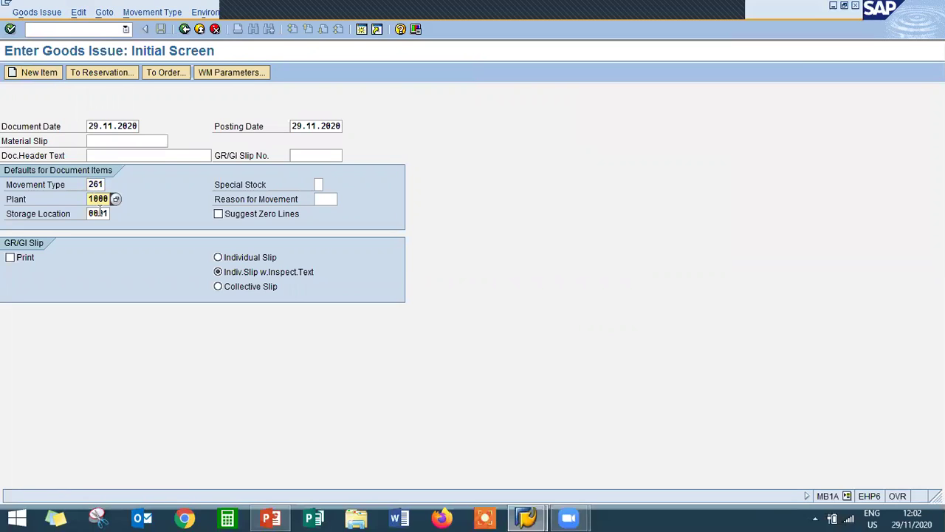
pyautogui.click(99, 212)
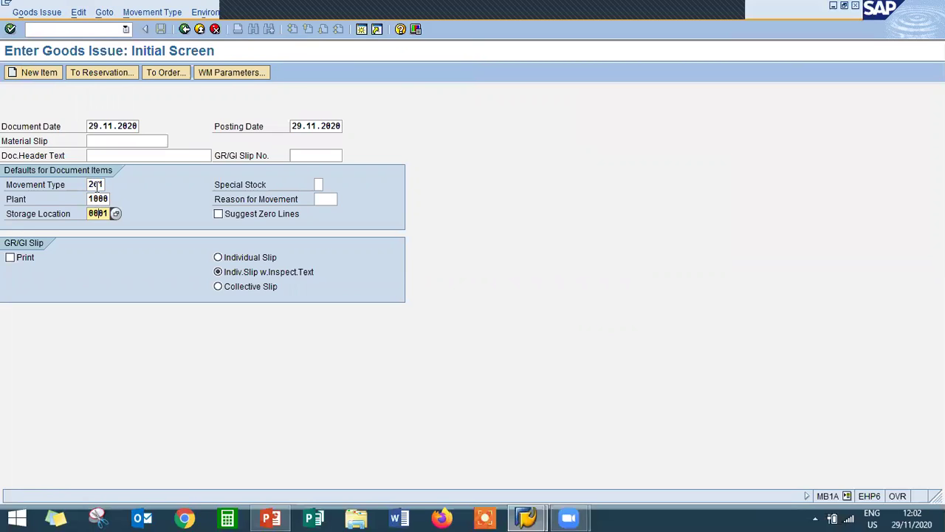
pyautogui.click(96, 185)
pyautogui.press('Return')
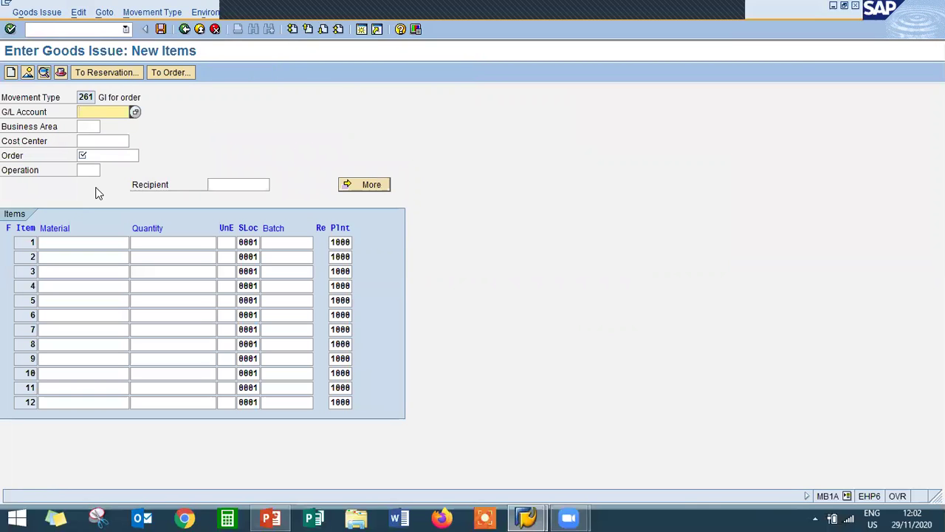
# Enter the COMPUTER production order, add material 4068 with quantity 100, and post the goods issue.
pyautogui.press('Return')
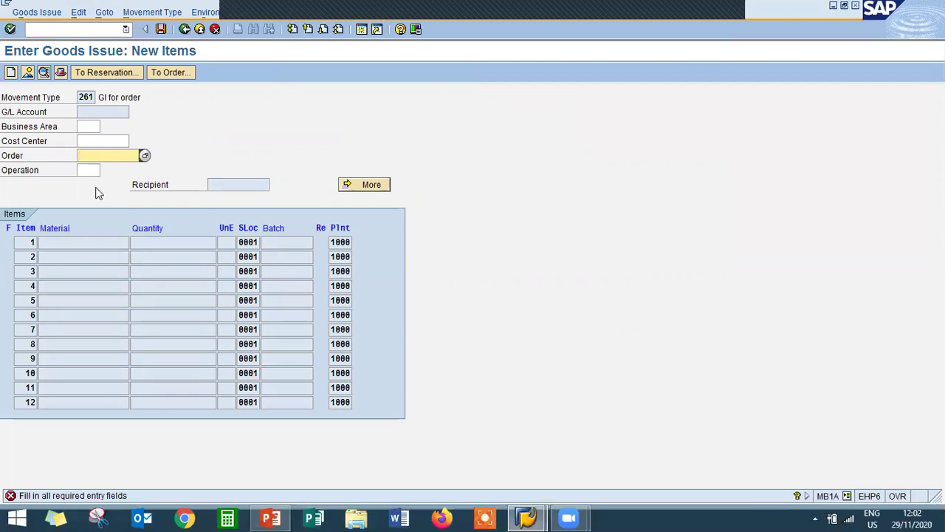
pyautogui.write('6000')
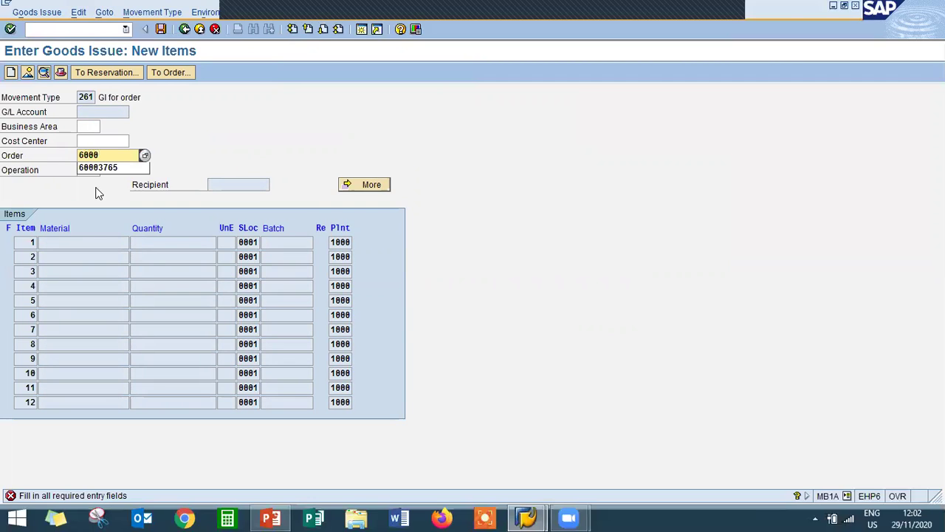
pyautogui.write('3766')
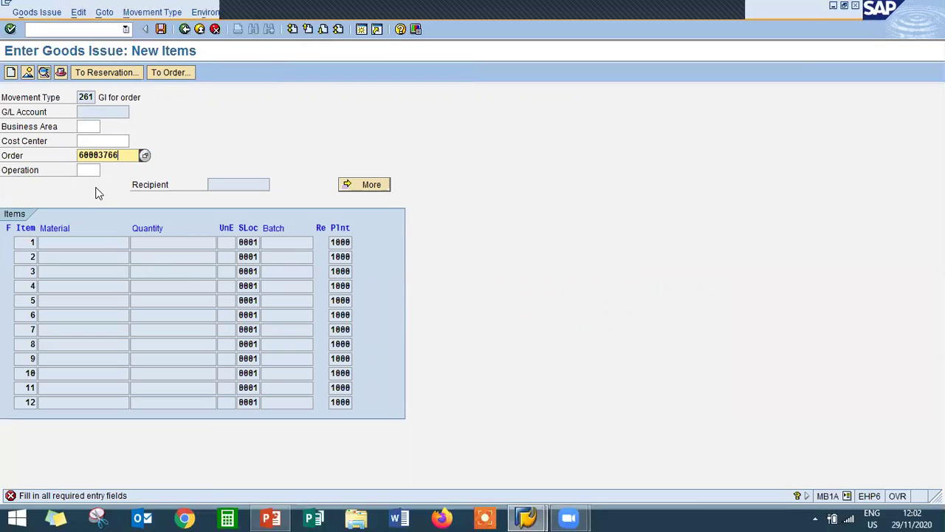
pyautogui.press('Return')
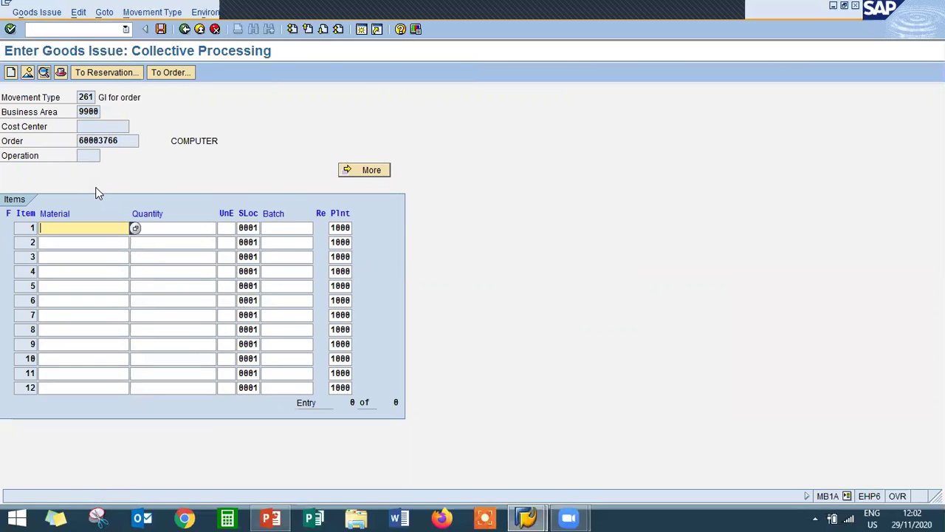
pyautogui.write('4068')
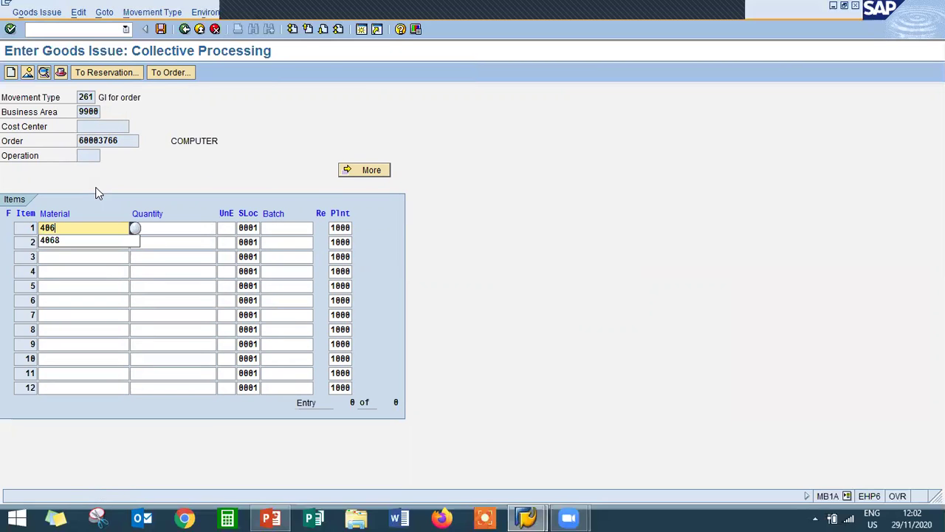
pyautogui.click(184, 228)
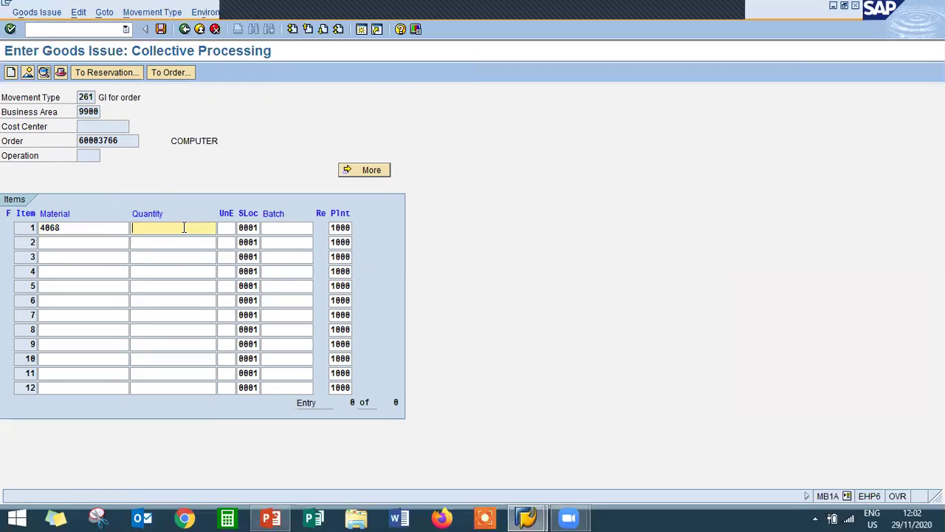
pyautogui.write('100')
pyautogui.click(84, 226)
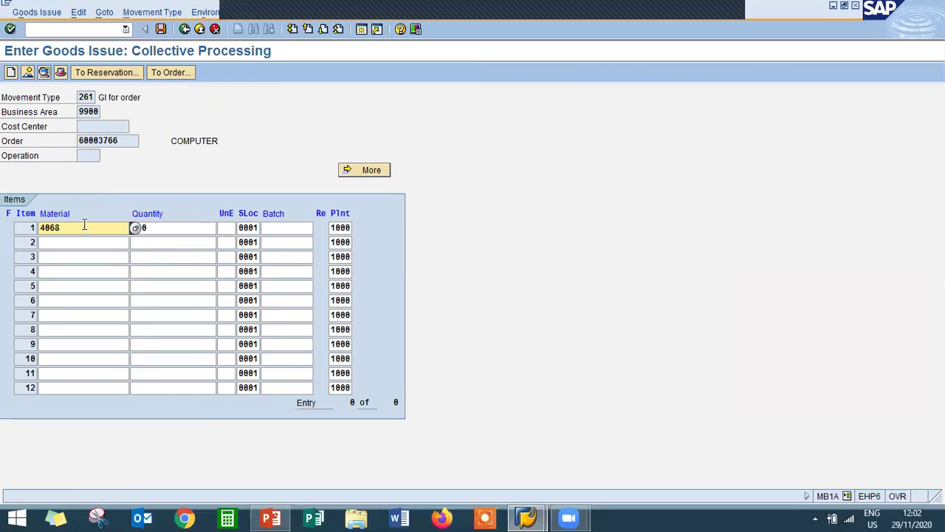
pyautogui.press('Return')
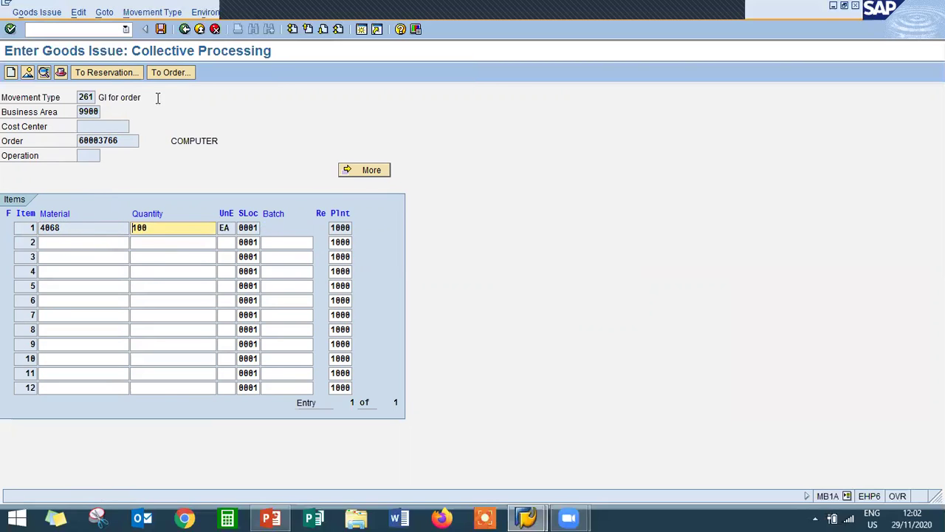
pyautogui.click(163, 33)
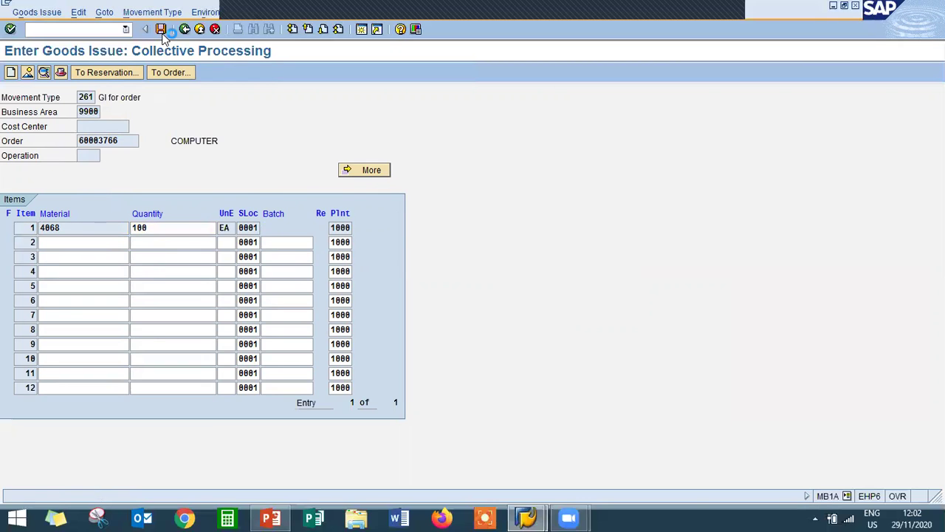
# Leave MB1A and show the MMBE stock overview for material 4068.
pyautogui.click(199, 29)
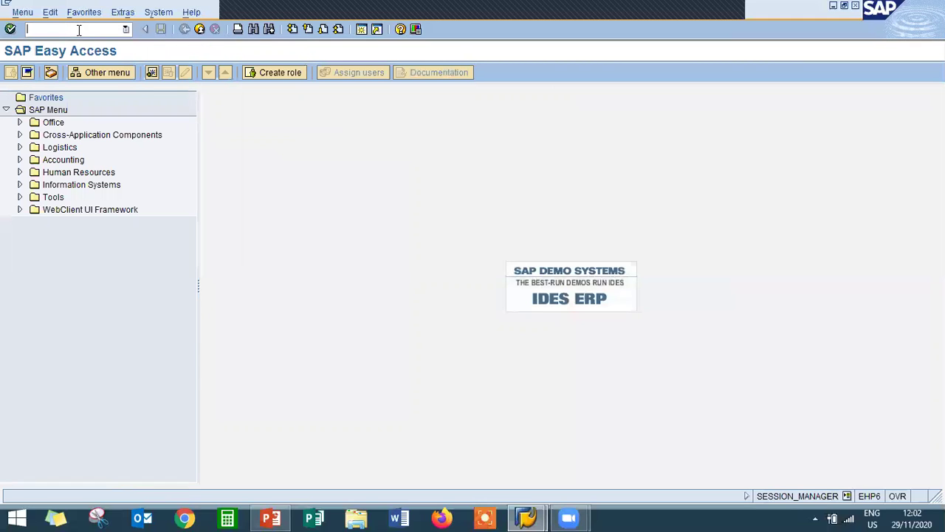
pyautogui.click(78, 29)
pyautogui.write('MMBE')
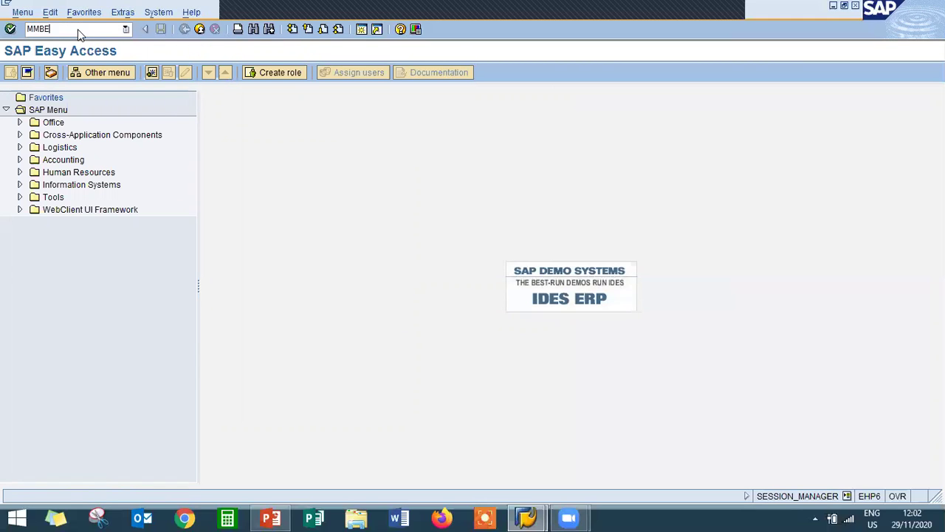
pyautogui.press('Return')
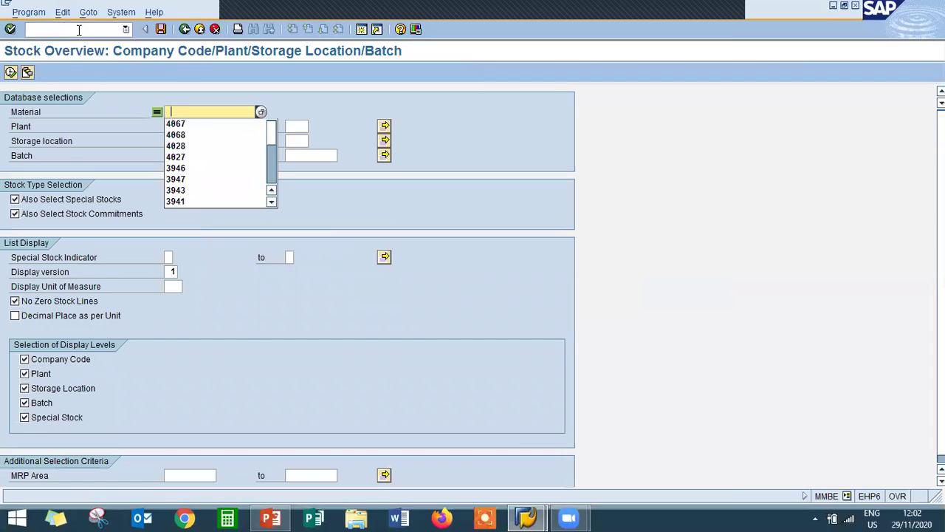
pyautogui.press('Down')
pyautogui.press('Down')
pyautogui.press('Return')
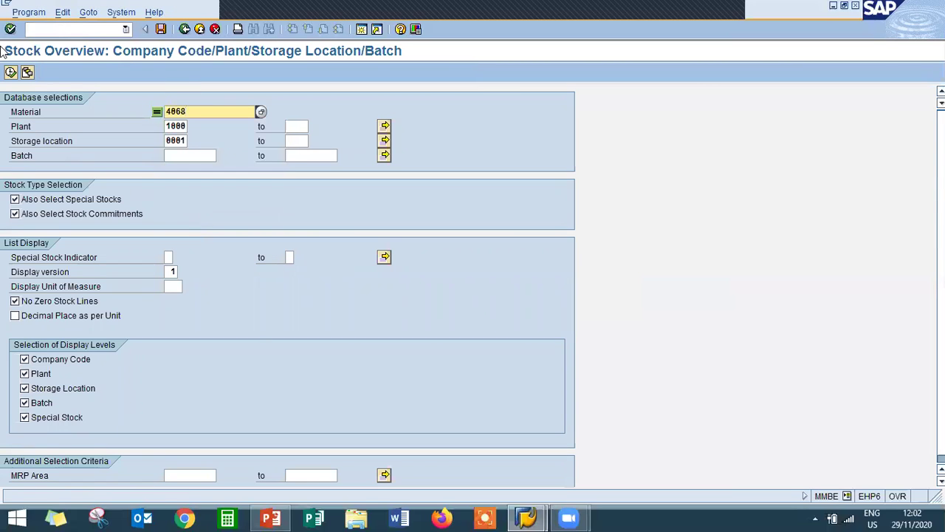
pyautogui.click(10, 72)
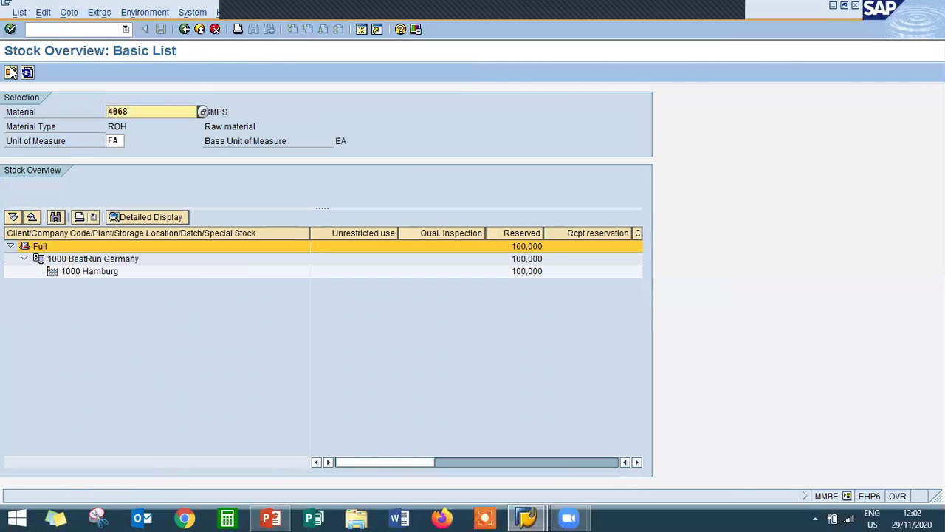
# Switch the stock overview to material 4067, check it, then exit to Easy Access.
pyautogui.click(185, 31)
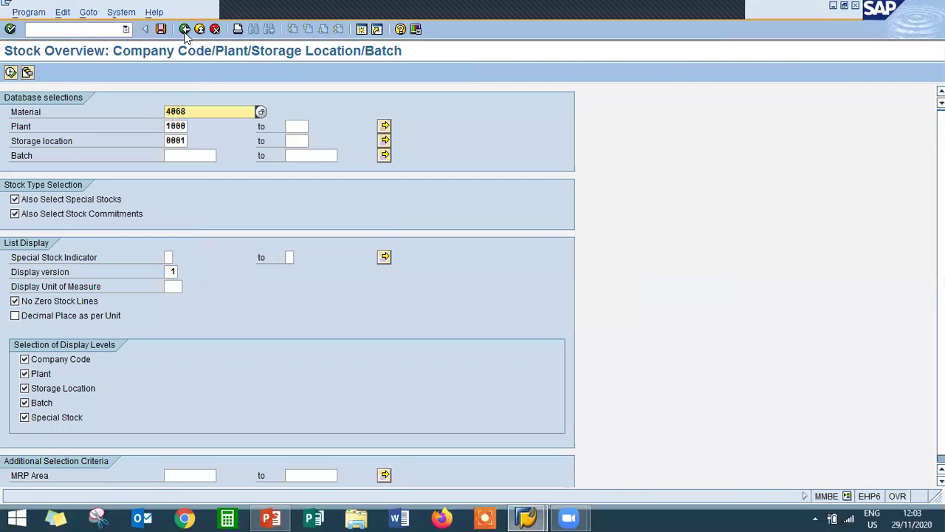
pyautogui.press('BackSpace')
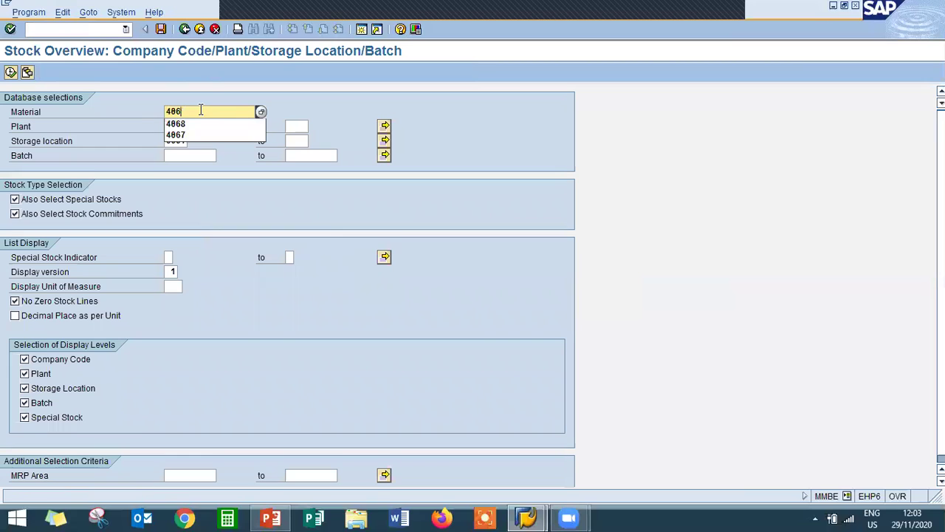
pyautogui.write('7')
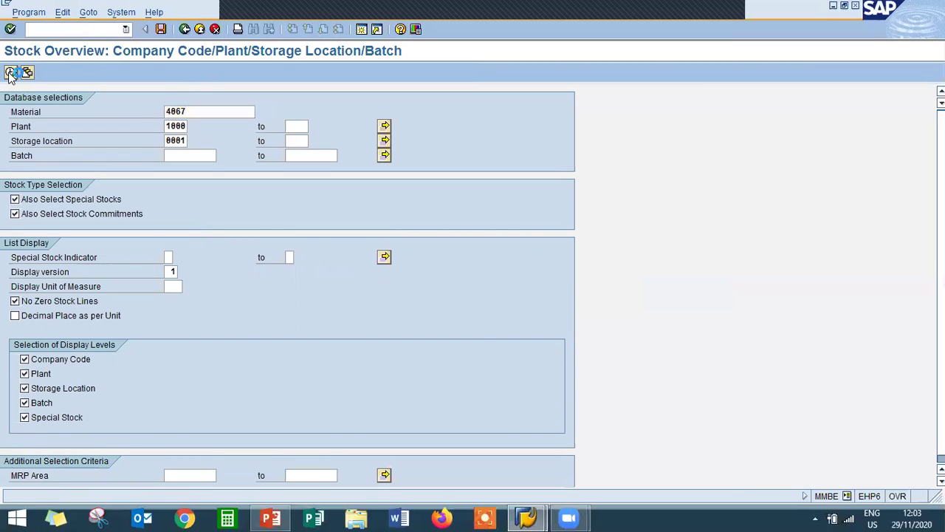
pyautogui.click(11, 74)
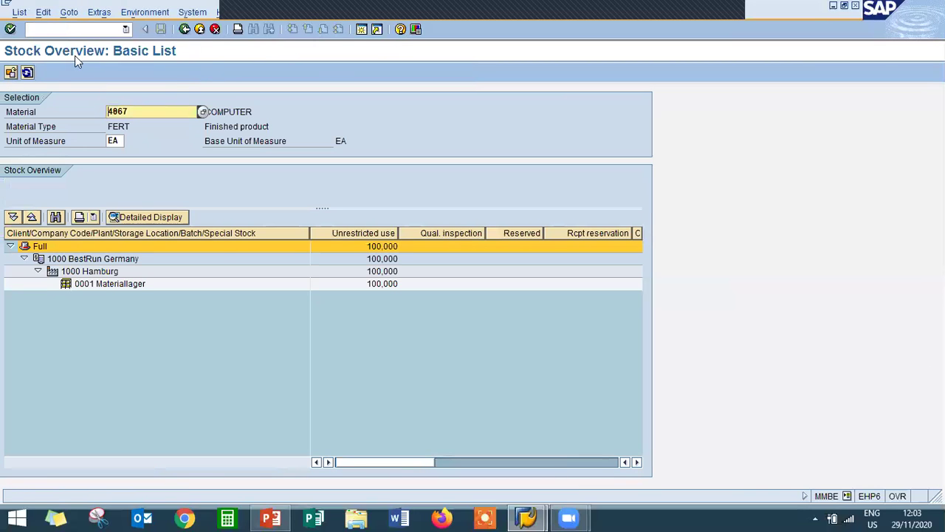
pyautogui.click(201, 33)
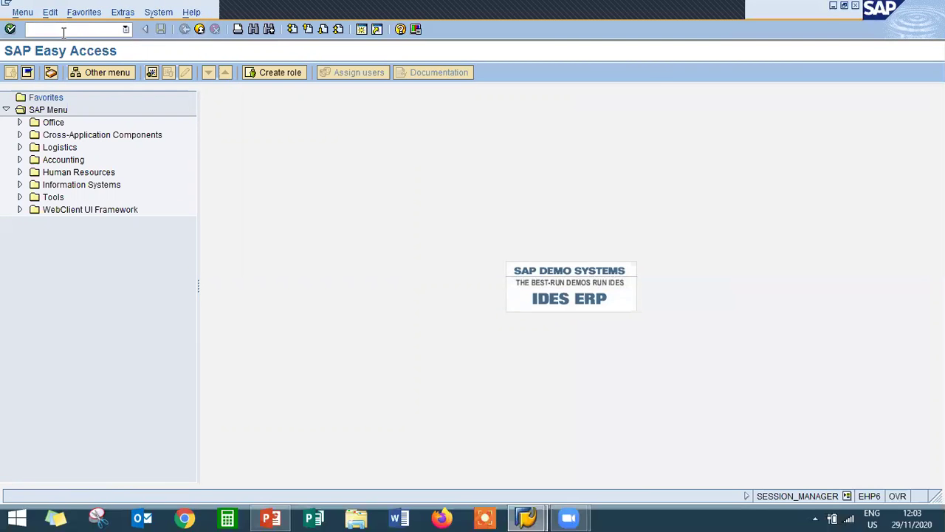
# In MB31, enter the production order with movement type 101 and load its item.
pyautogui.write('MB31')
pyautogui.press('Return')
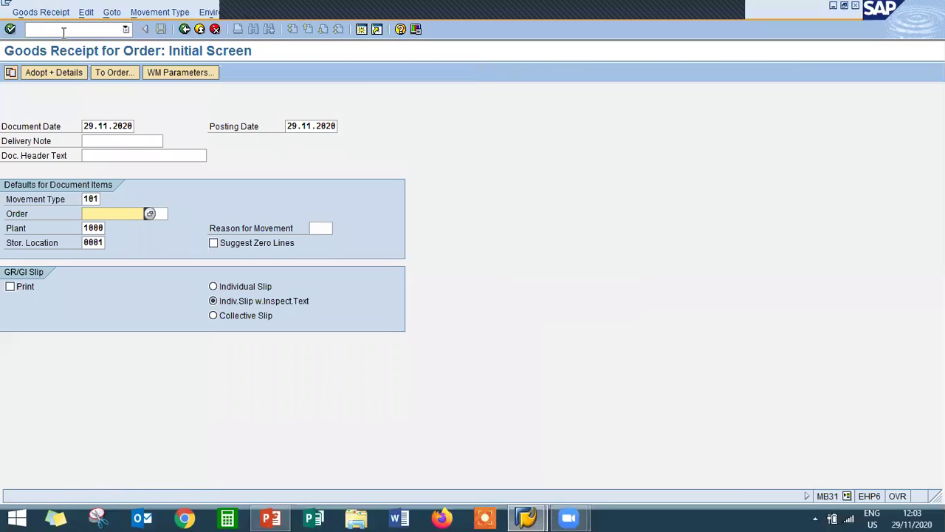
pyautogui.press('Down')
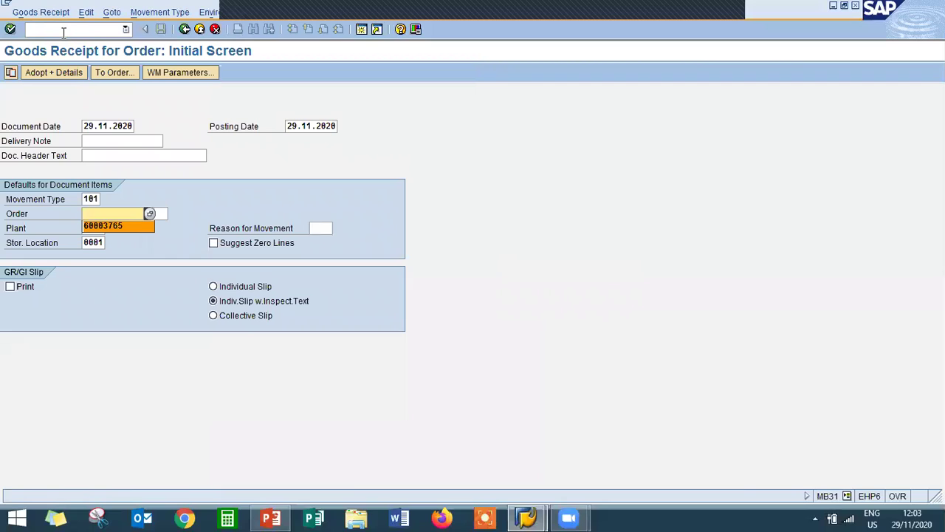
pyautogui.press('Return')
pyautogui.press('BackSpace')
pyautogui.write('60003766')
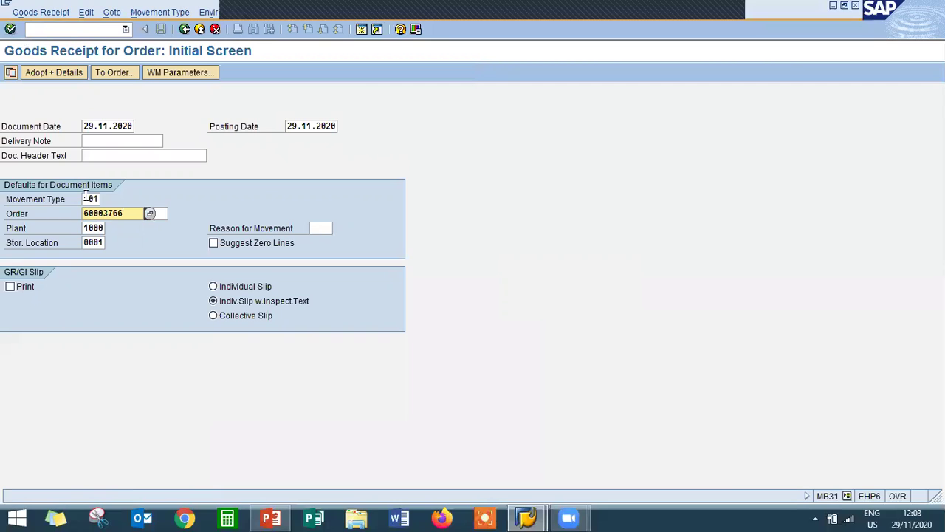
pyautogui.click(87, 196)
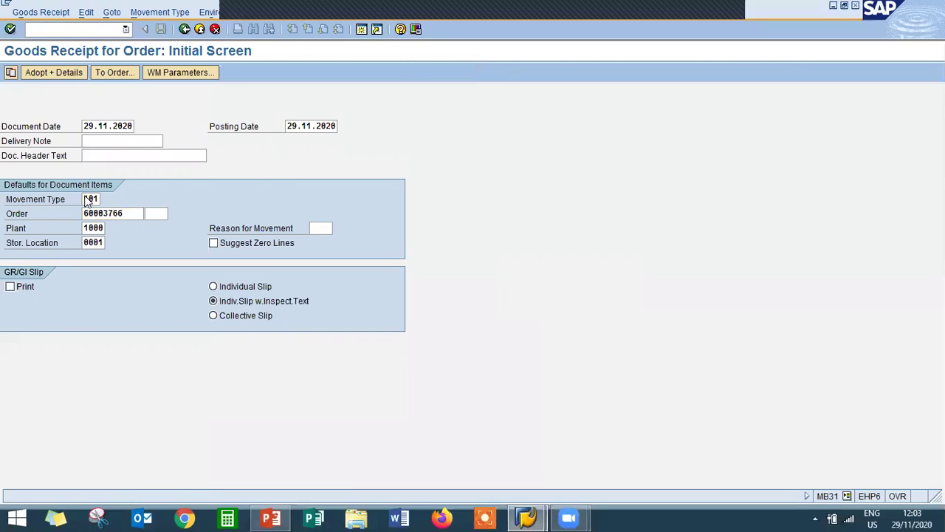
pyautogui.press('Return')
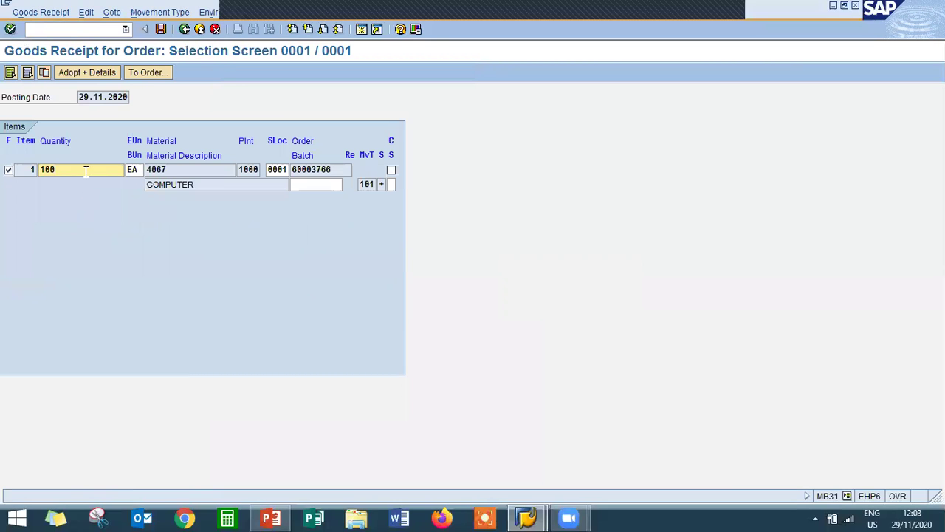
# Confirm the receipt line of 100 EA COMPUTER (4067) and post the goods receipt.
pyautogui.click(198, 171)
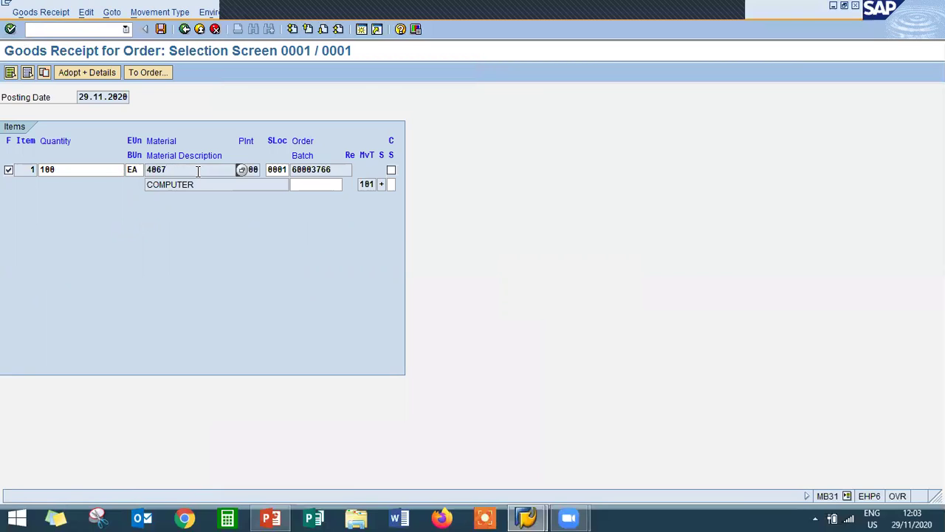
pyautogui.click(200, 185)
pyautogui.press('Return')
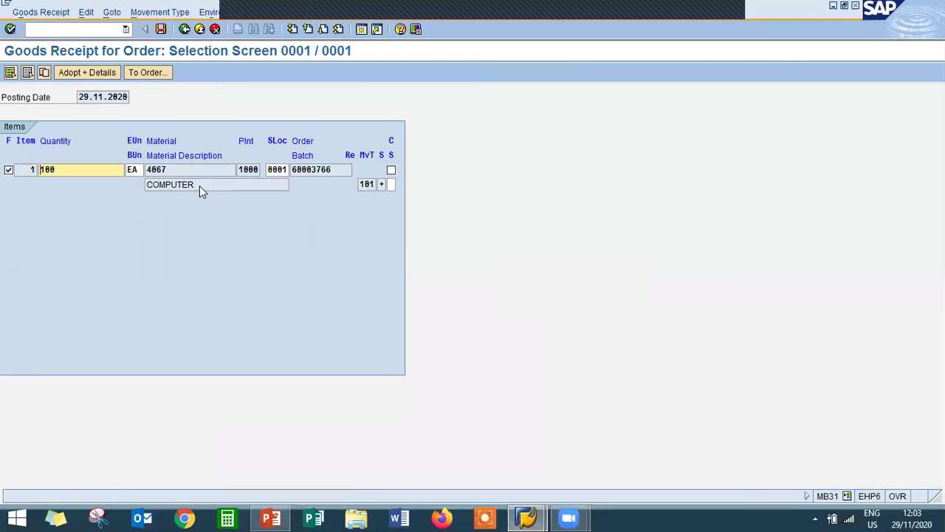
pyautogui.press('Return')
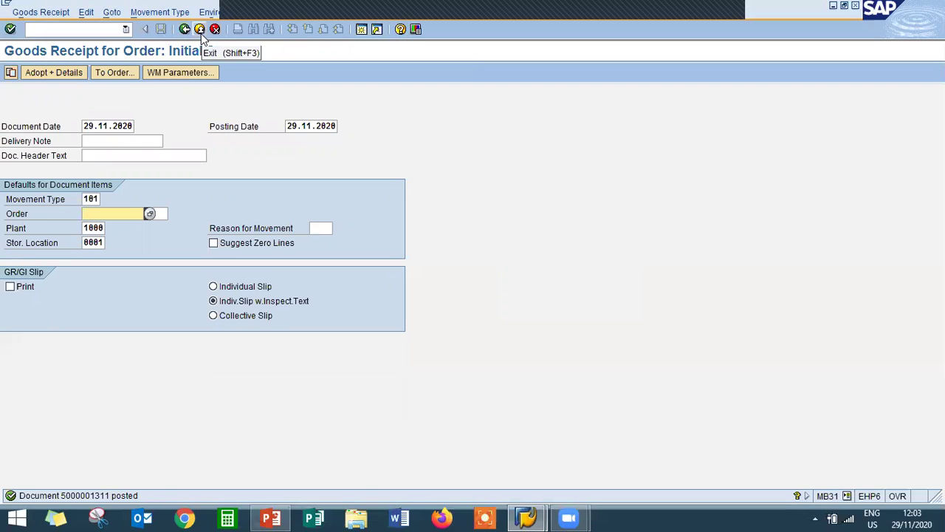
# Leave MB31 and check MMBE shows 200 unrestricted units of 4067 in location 0001.
pyautogui.click(199, 29)
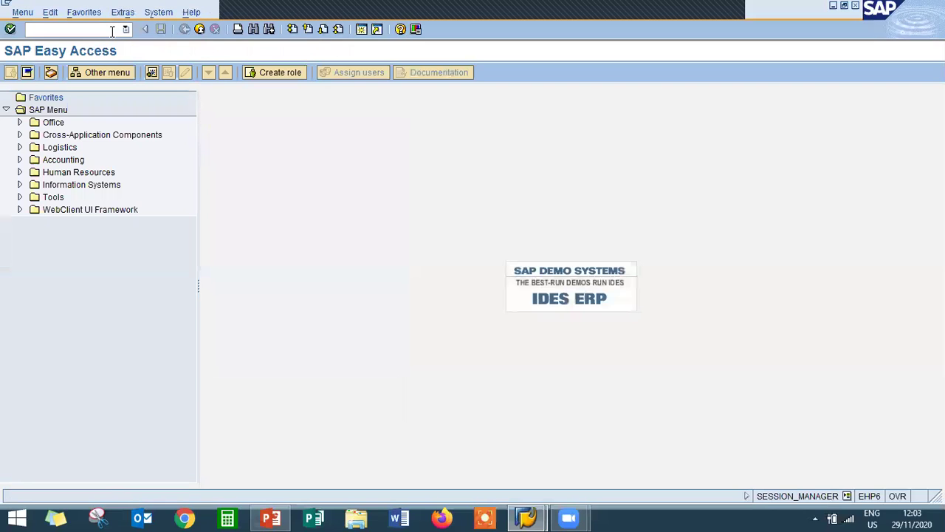
pyautogui.write('mmbe')
pyautogui.press('Return')
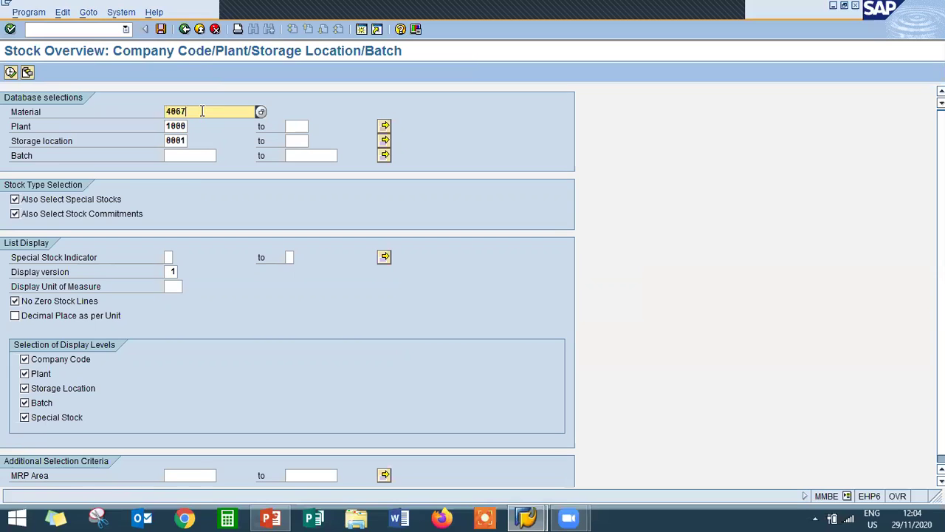
pyautogui.click(10, 72)
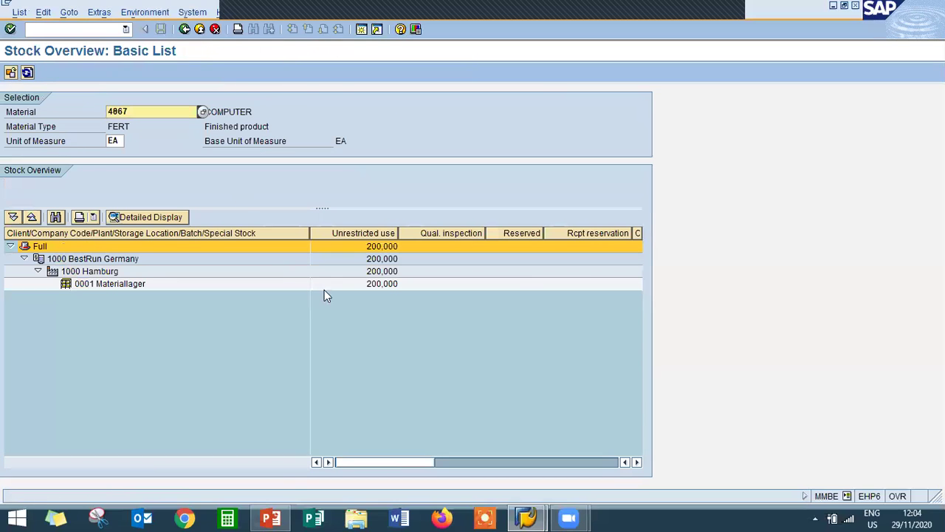
pyautogui.click(324, 287)
# Switch the stock overview to material 4068, review it, and exit to Easy Access.
pyautogui.click(175, 111)
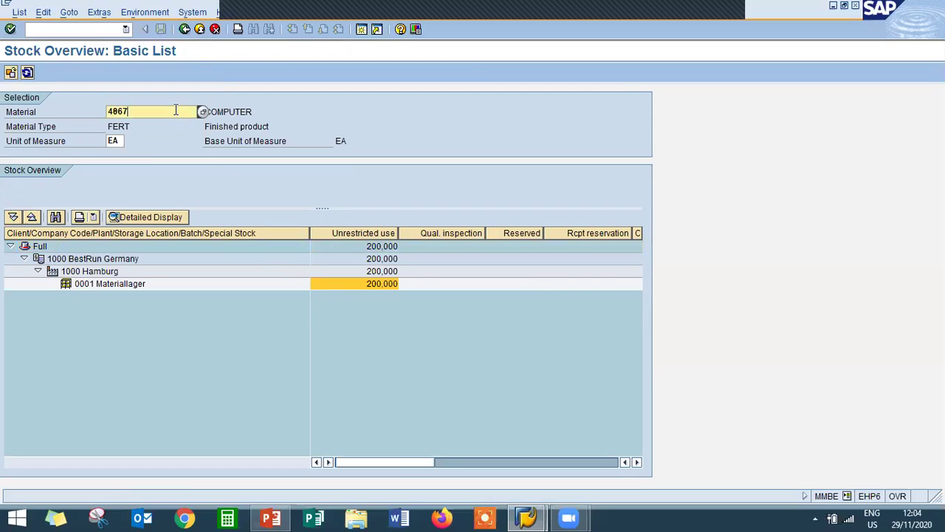
pyautogui.press('BackSpace')
pyautogui.write('8')
pyautogui.click(10, 73)
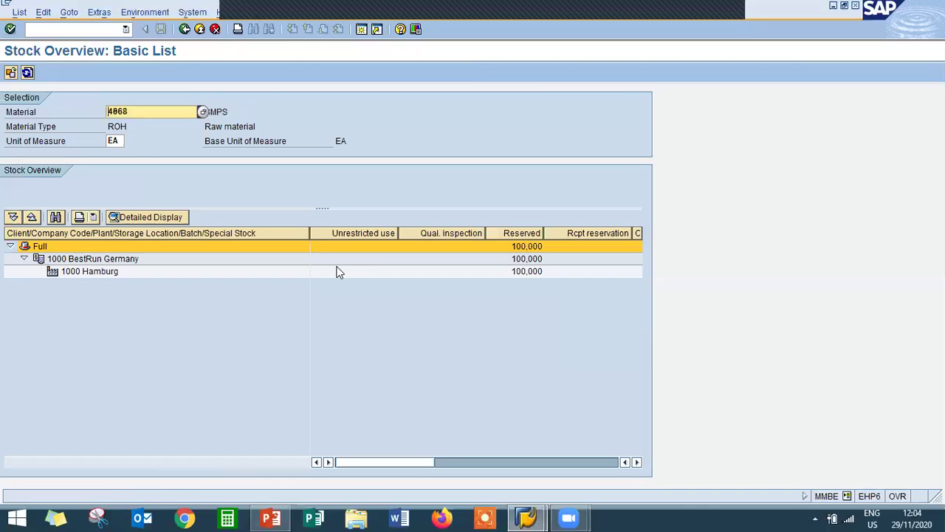
pyautogui.click(200, 30)
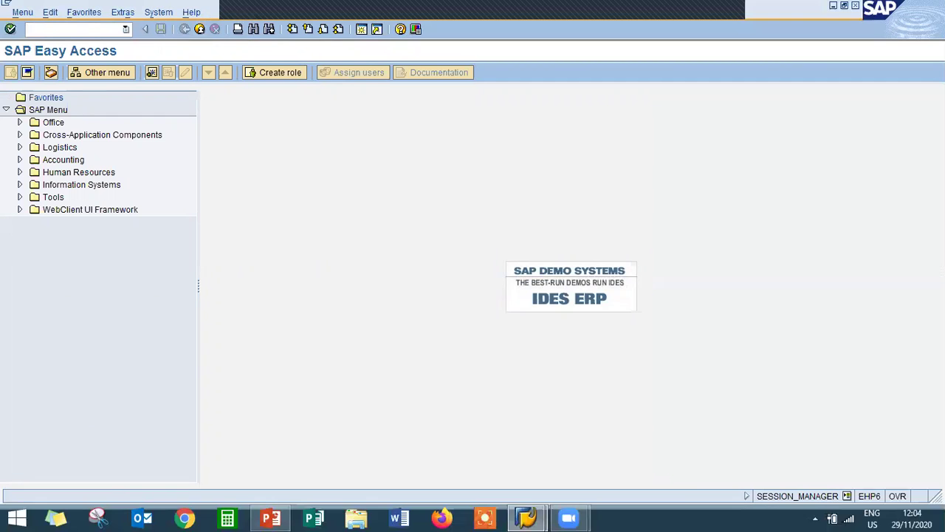
# Open production order 60003766 for changes with transaction CO02.
pyautogui.write('CO02')
pyautogui.press('Return')
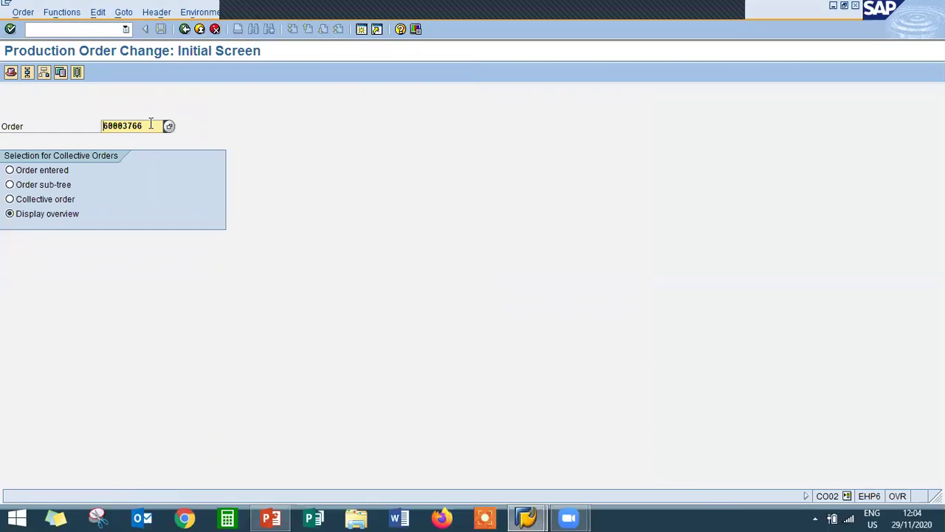
pyautogui.press('Return')
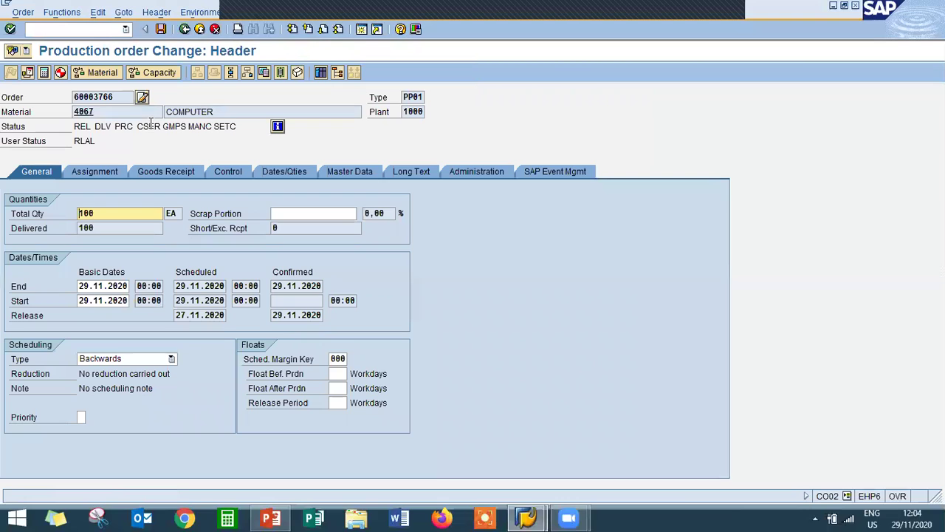
# Mark order 60003766 technically complete (TECO), save it, and reopen it for changes.
pyautogui.click(27, 13)
pyautogui.moveTo(57, 16)
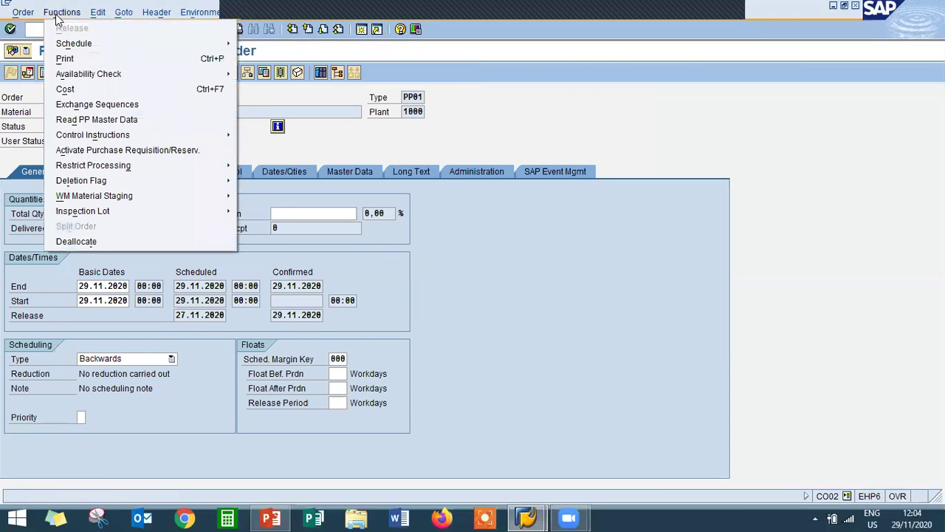
pyautogui.moveTo(118, 167)
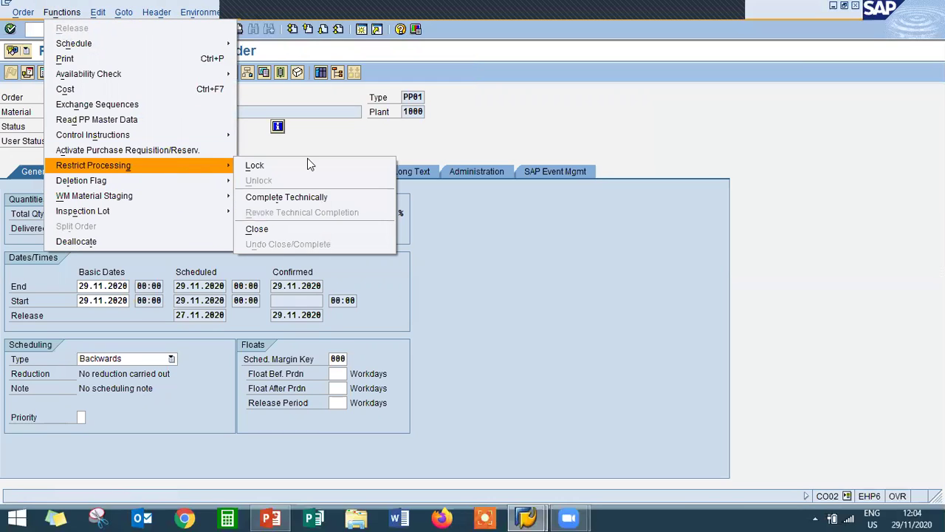
pyautogui.click(300, 199)
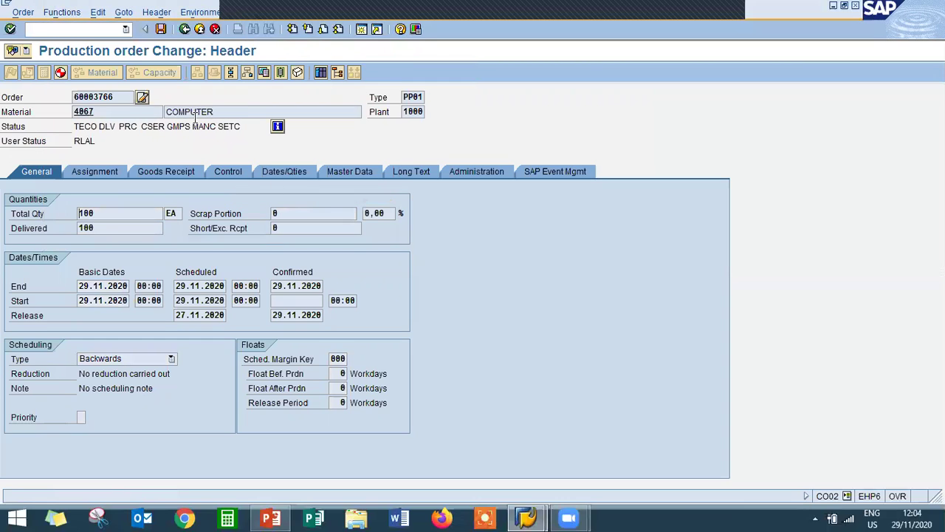
pyautogui.click(163, 31)
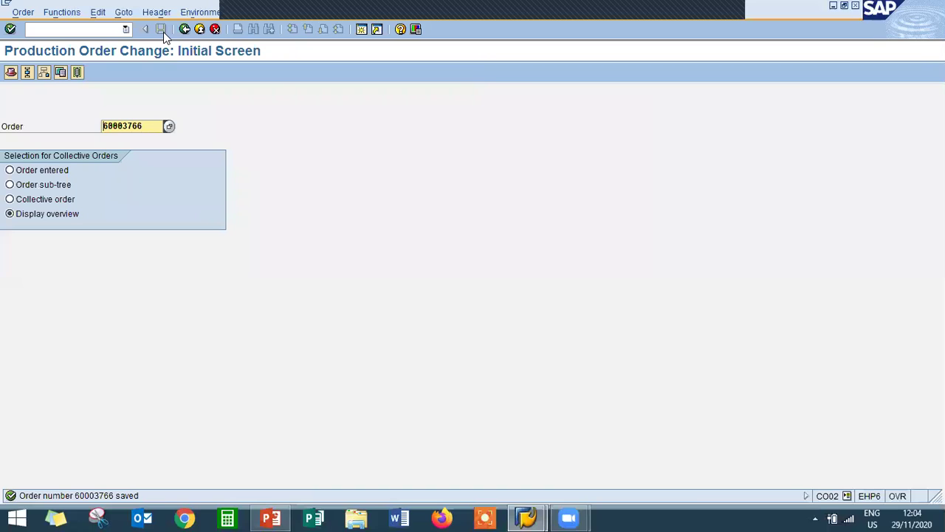
pyautogui.press('Return')
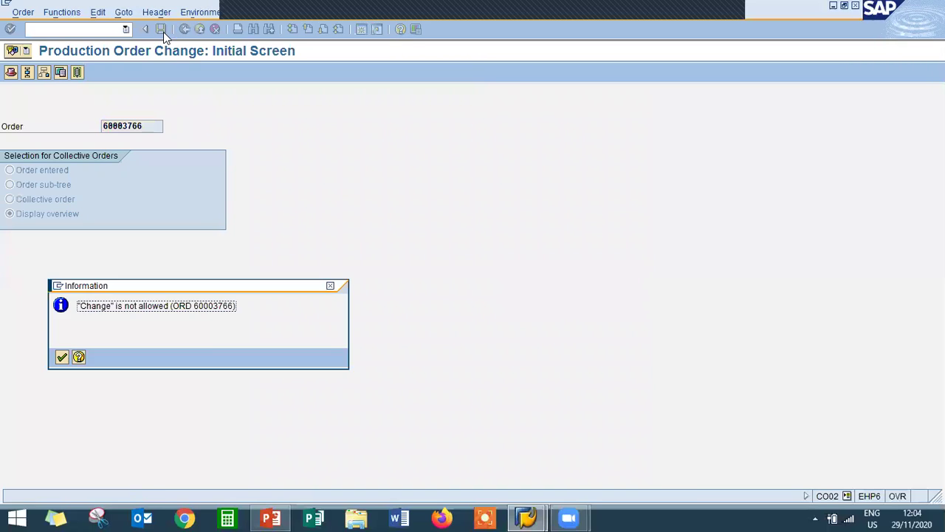
# Attempt to close order 60003766 via Restrict Processing > Close.
pyautogui.press('Return')
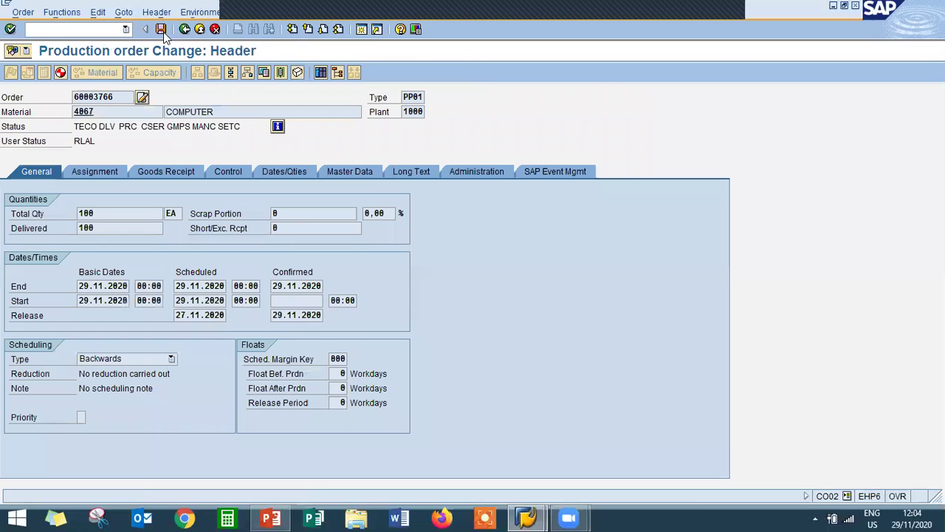
pyautogui.click(62, 13)
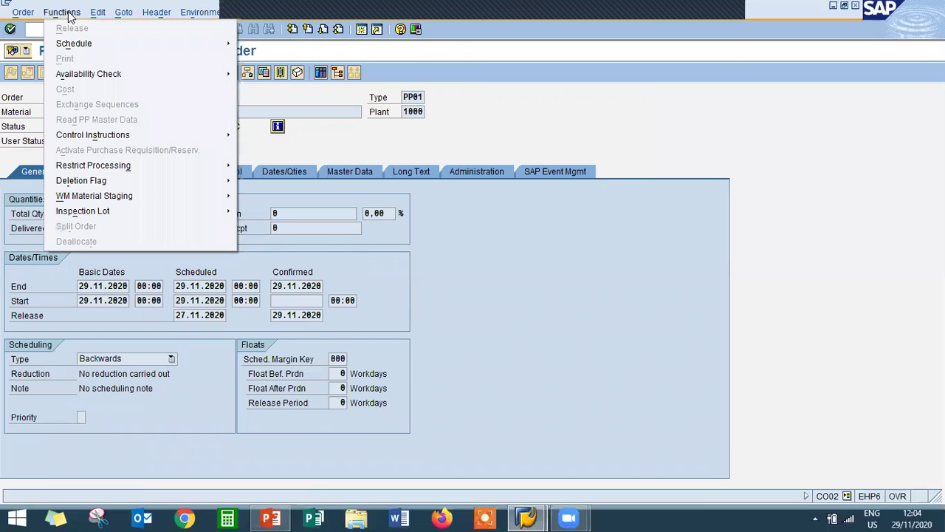
pyautogui.moveTo(104, 168)
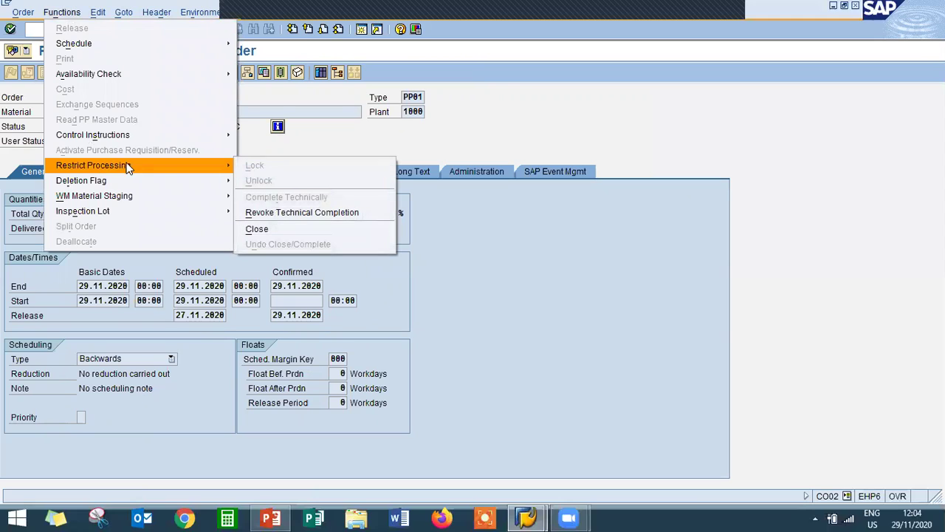
pyautogui.click(268, 230)
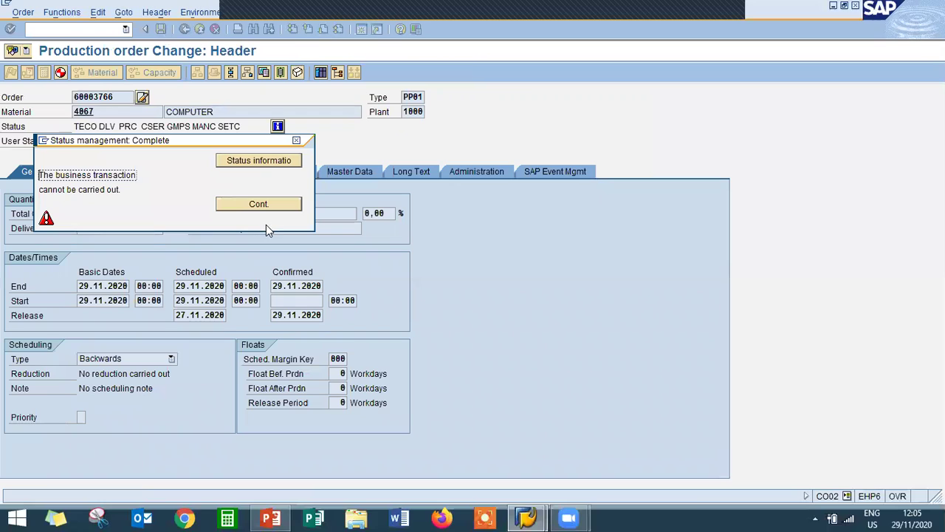
# Read the non-zero-balance error, dismiss it, and exit without saving to SAP Easy Access.
pyautogui.click(258, 161)
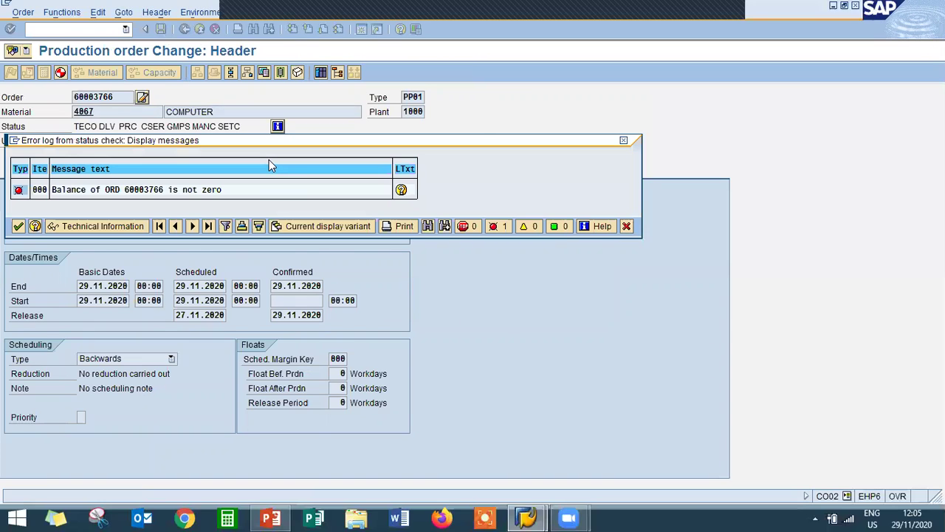
pyautogui.click(627, 227)
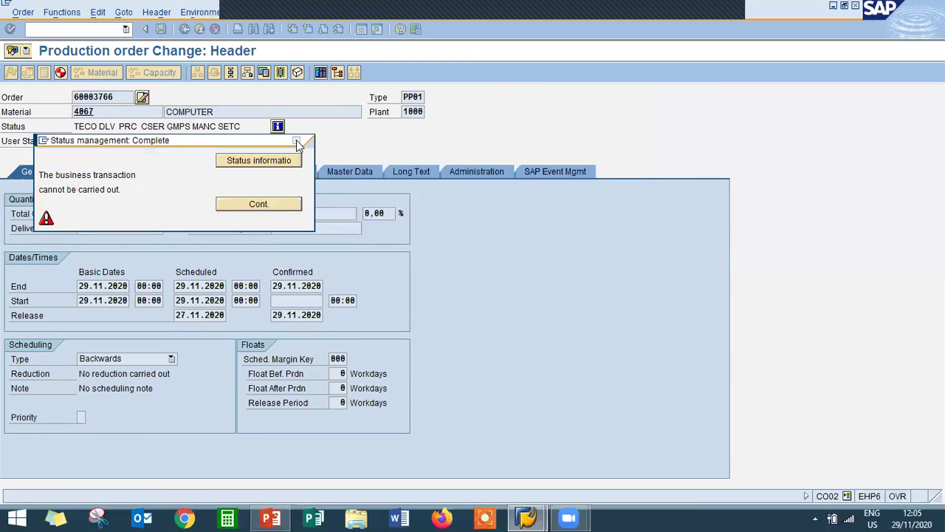
pyautogui.click(297, 141)
pyautogui.click(199, 30)
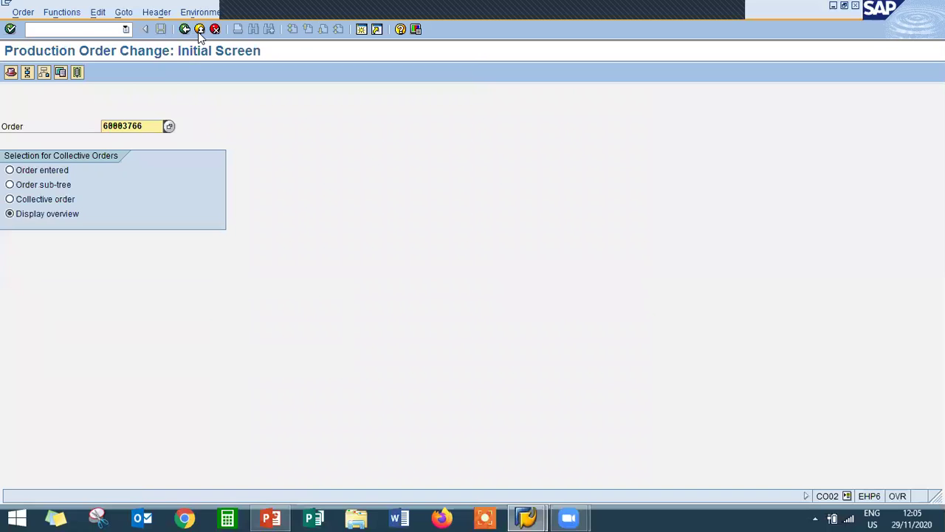
pyautogui.click(200, 30)
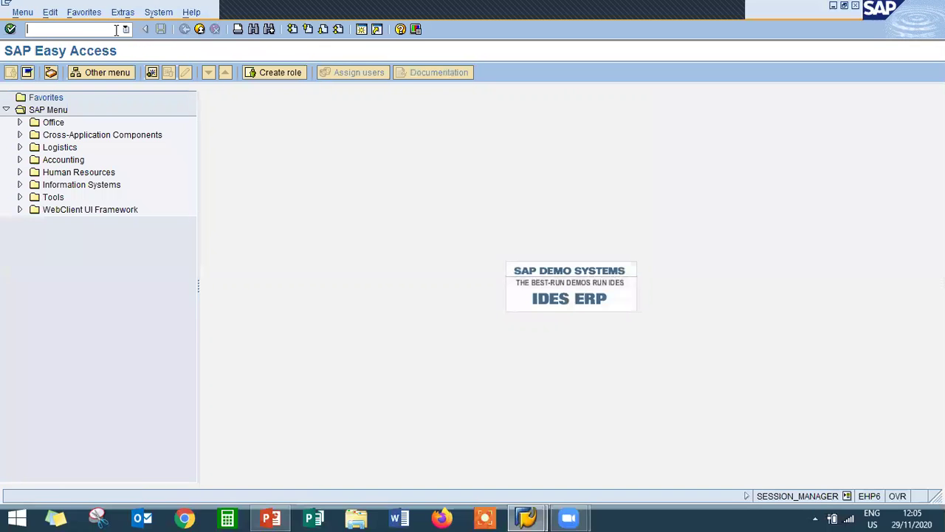
# Run a KO88 test settlement of order 60003766 for period 11/2020.
pyautogui.write('KO88')
pyautogui.press('Return')
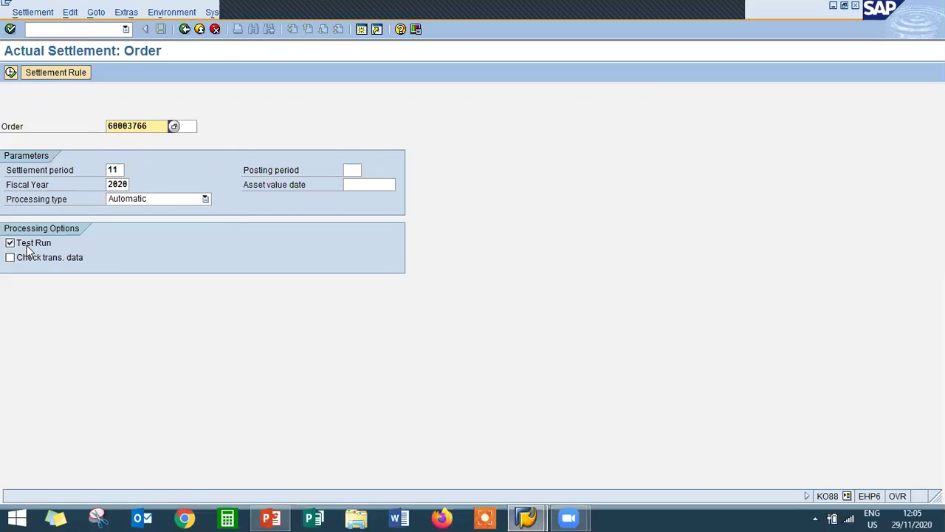
pyautogui.click(10, 74)
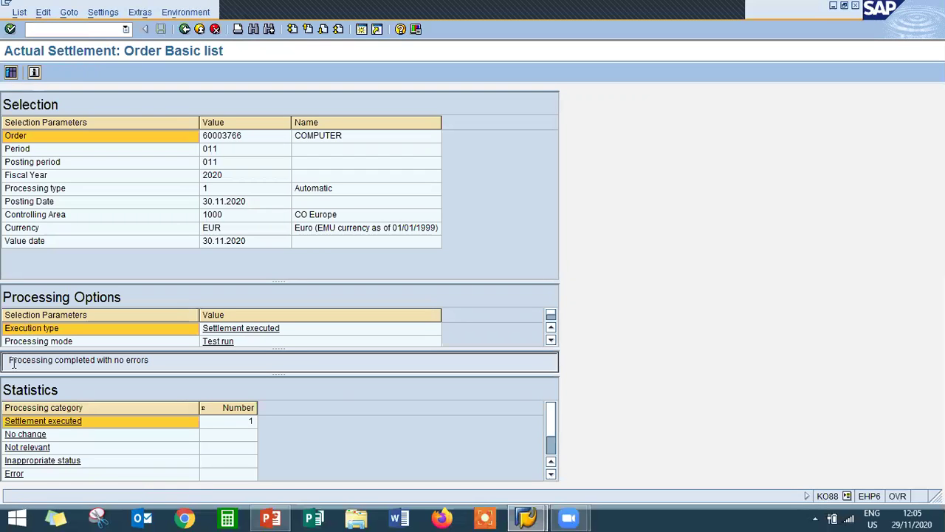
pyautogui.click(190, 28)
# Untick Test Run, execute the real settlement update run, and exit to Easy Access.
pyautogui.click(10, 244)
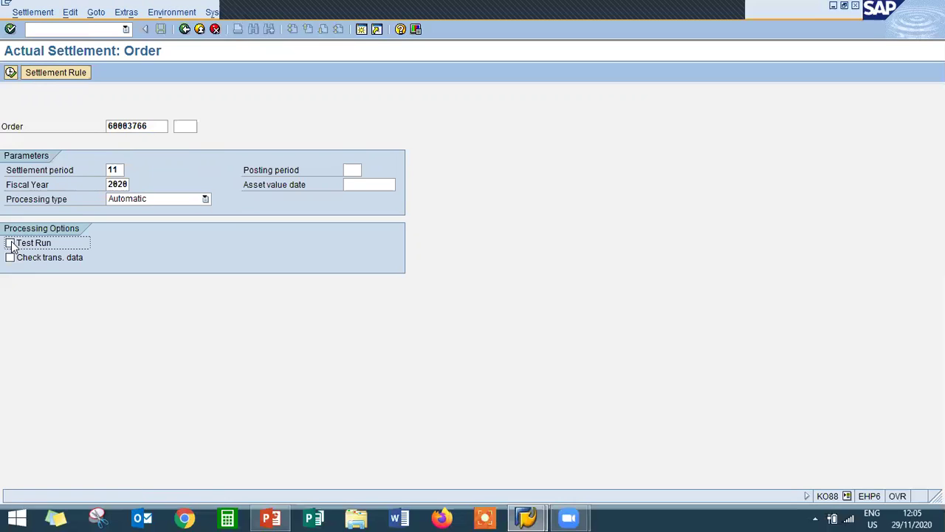
pyautogui.click(10, 74)
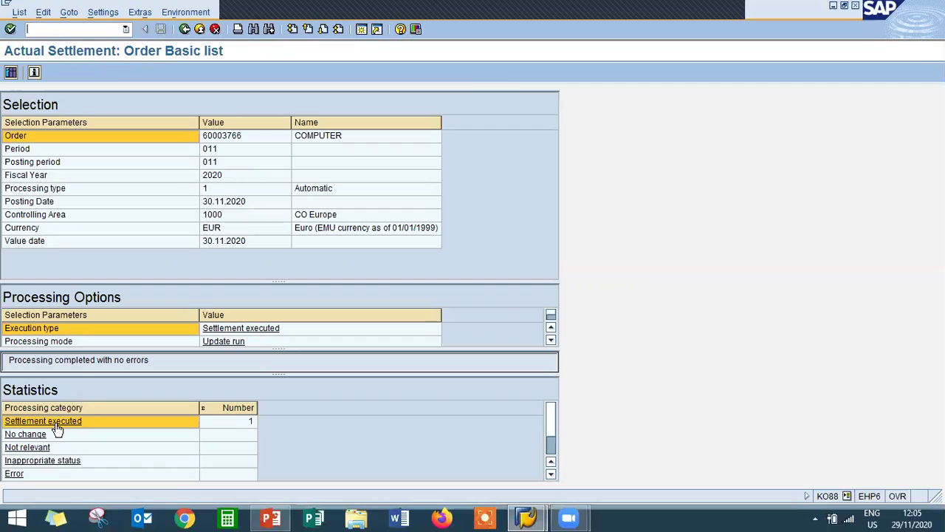
pyautogui.click(200, 29)
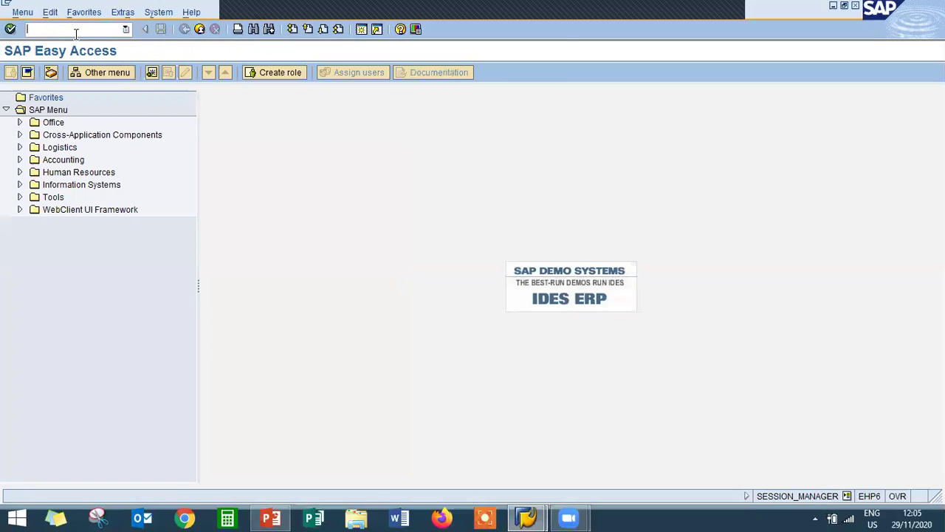
# Load production order 60003766 in CO02 and open its header.
pyautogui.write('c')
pyautogui.press('Return')
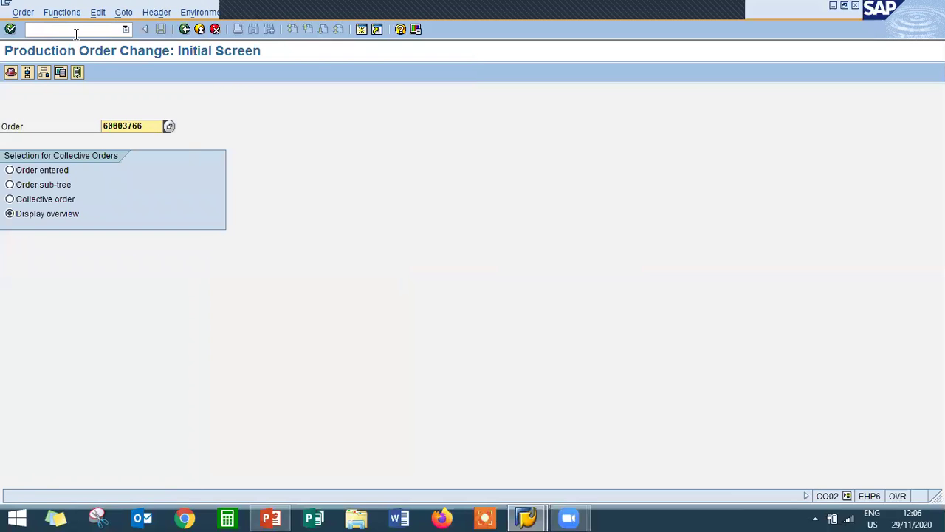
pyautogui.press('Return')
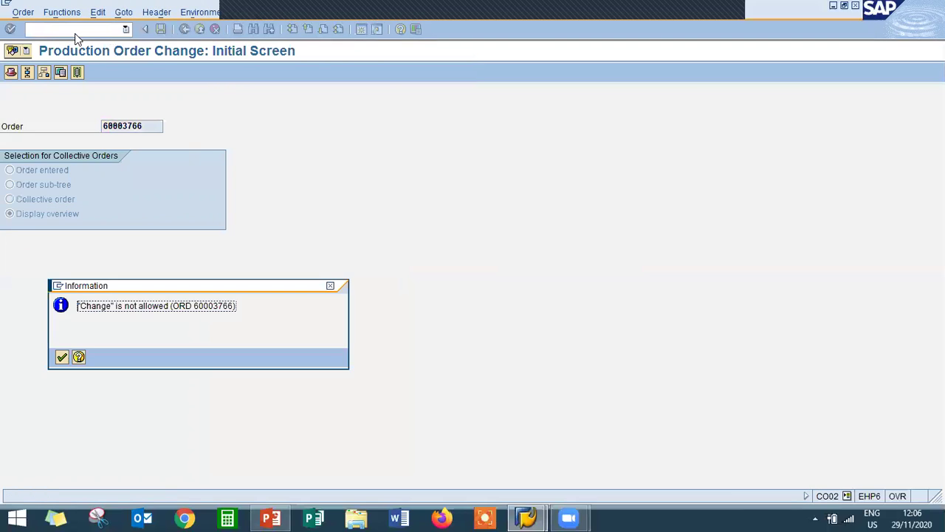
pyautogui.press('Return')
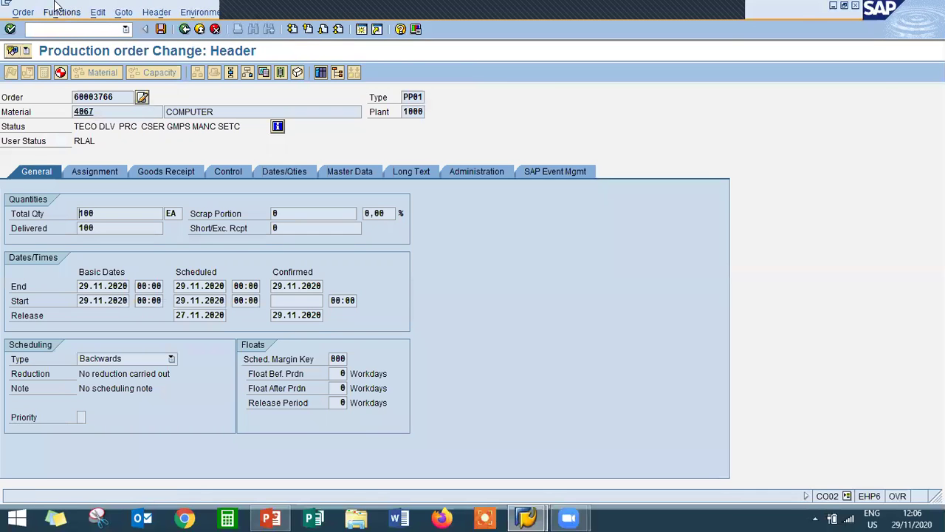
# Set order 60003766 to Closed (CLSD) via Restrict Processing and save it.
pyautogui.click(61, 13)
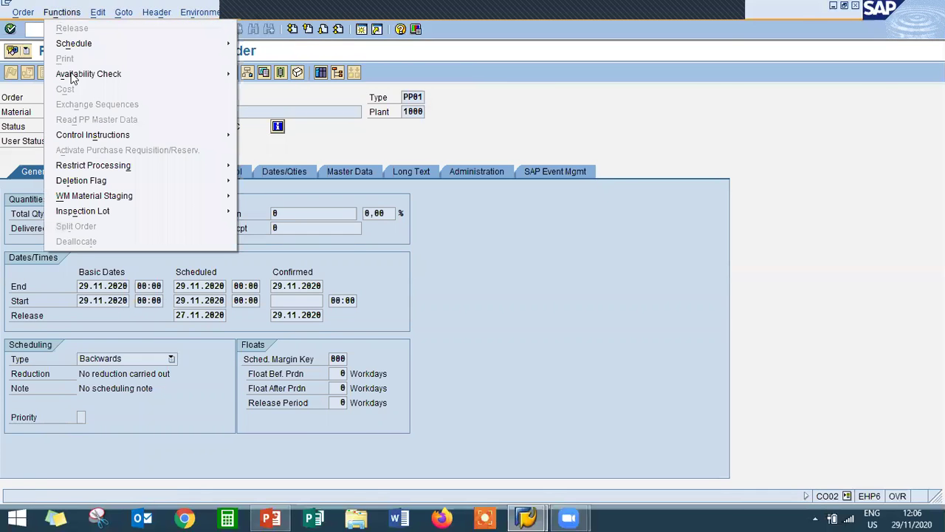
pyautogui.moveTo(104, 165)
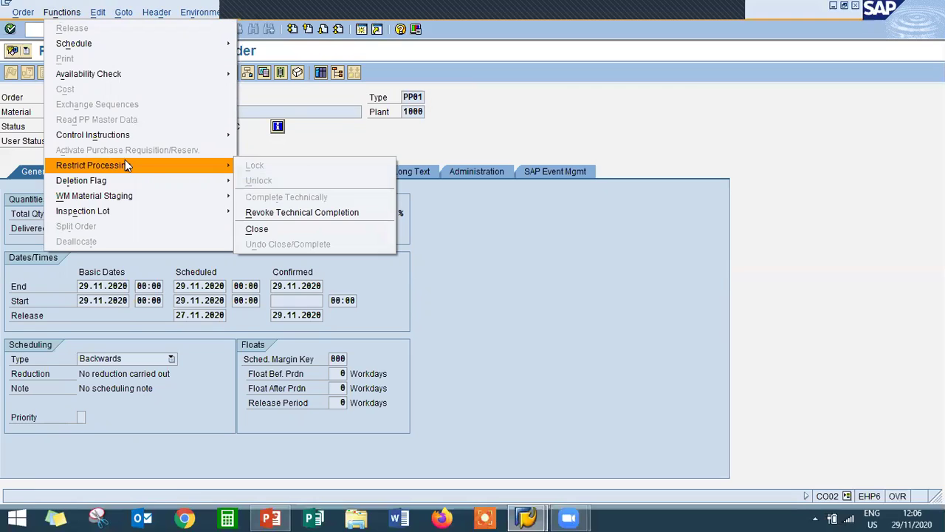
pyautogui.click(279, 229)
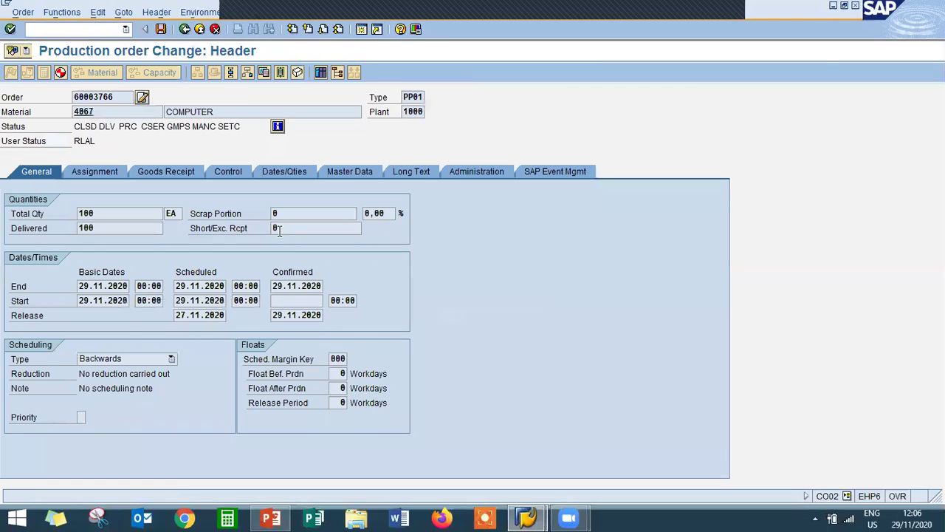
pyautogui.click(161, 31)
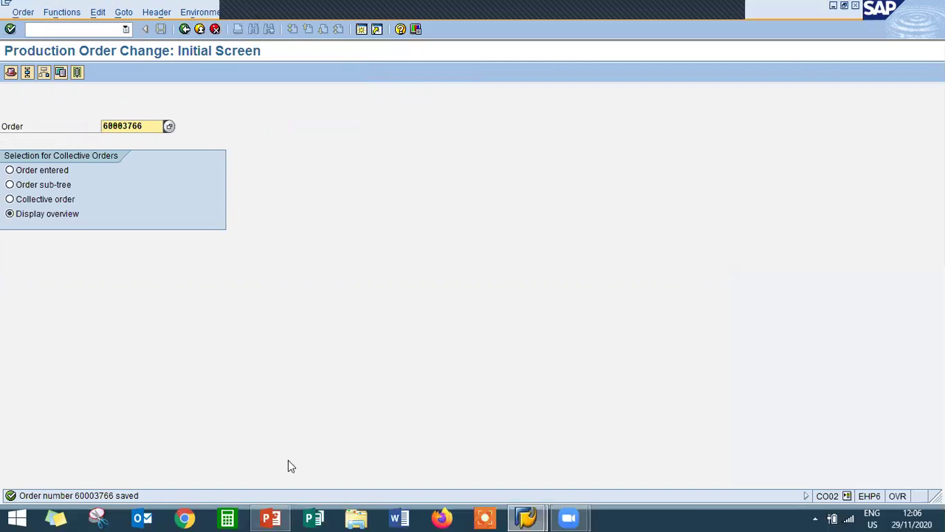
pyautogui.click(284, 515)
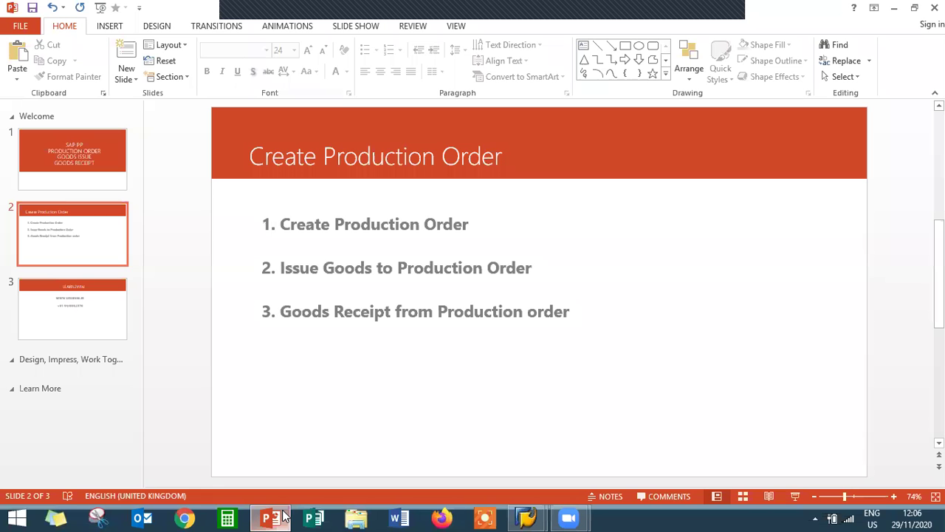
pyautogui.click(92, 319)
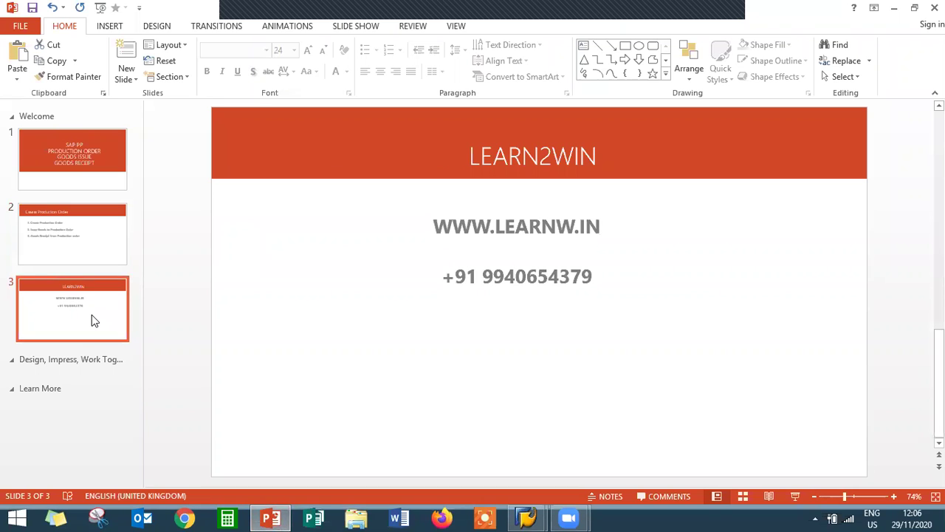
pyautogui.click(515, 227)
pyautogui.doubleClick(515, 229)
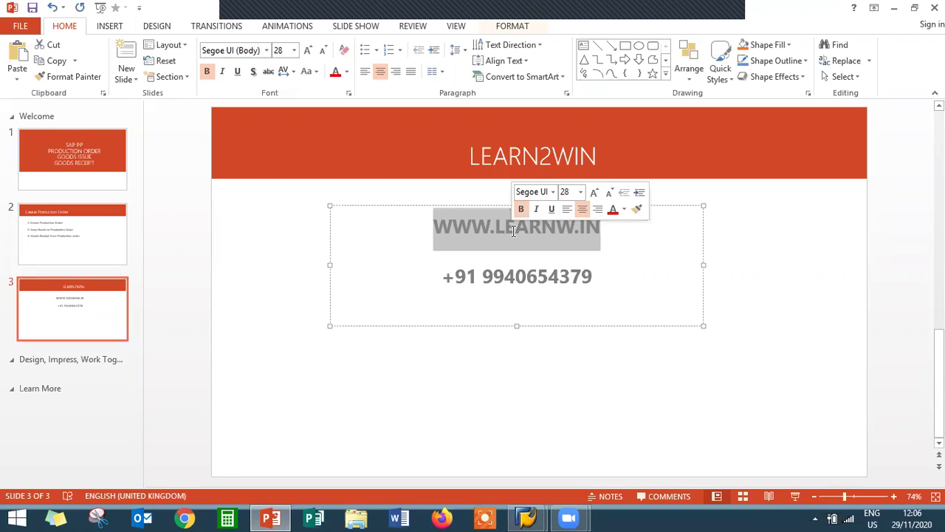
pyautogui.doubleClick(530, 277)
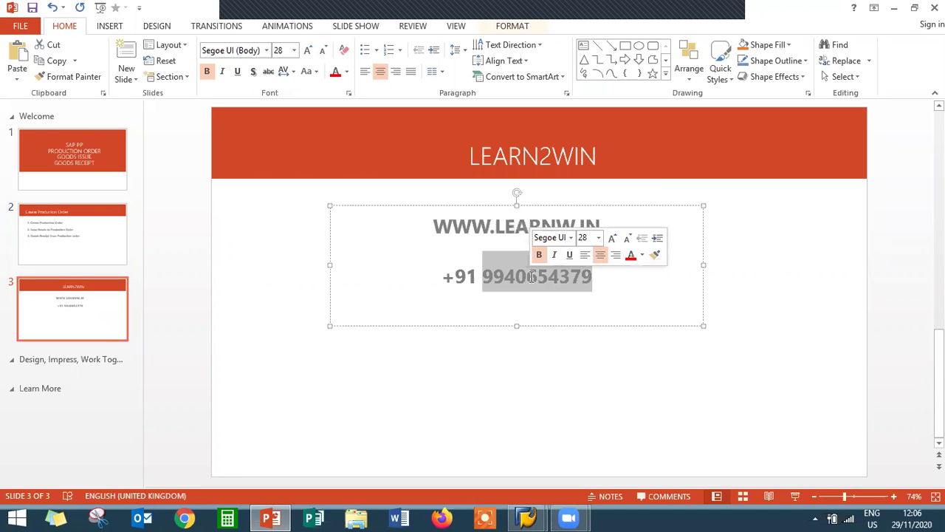